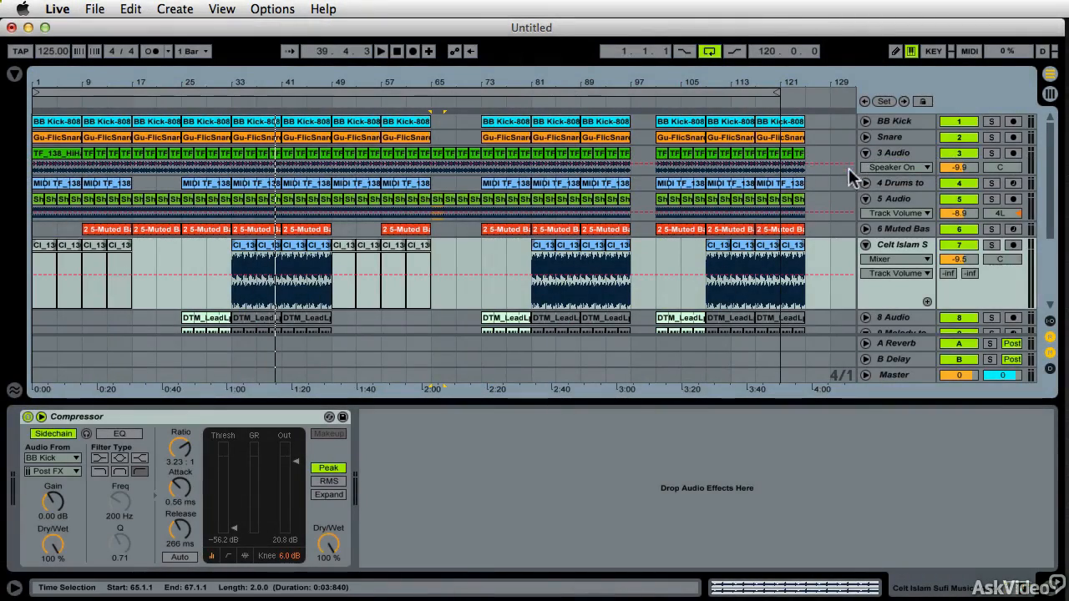
# Increase the height of the 3 Audio track and choose Gate as the device shown in its automation lane
pyautogui.moveTo(870, 174); pyautogui.dragTo(881, 220)
pyautogui.click(885, 168)
pyautogui.click(897, 173)
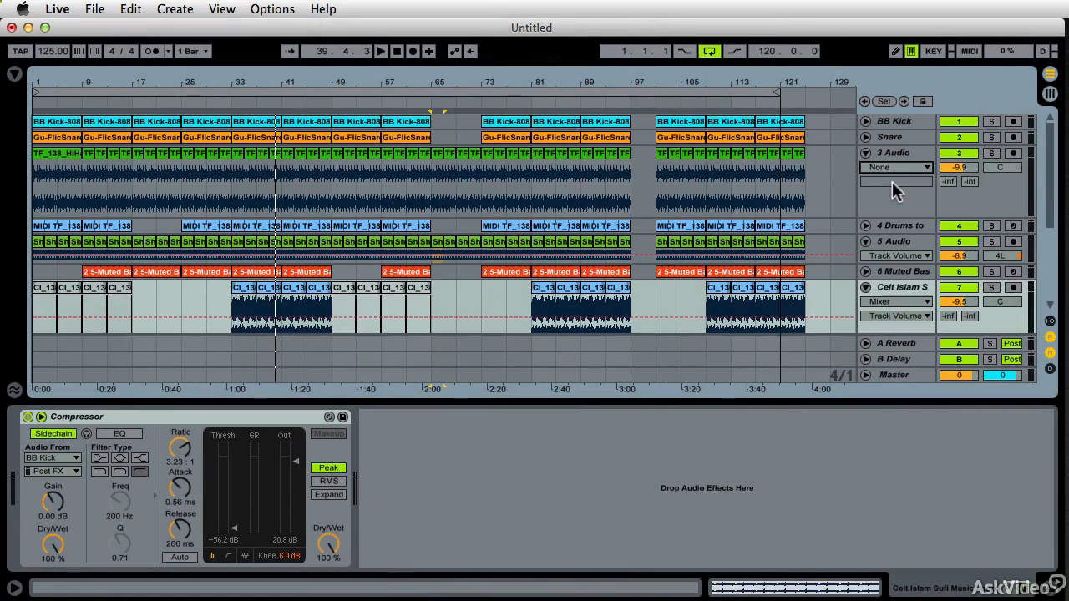
pyautogui.click(885, 170)
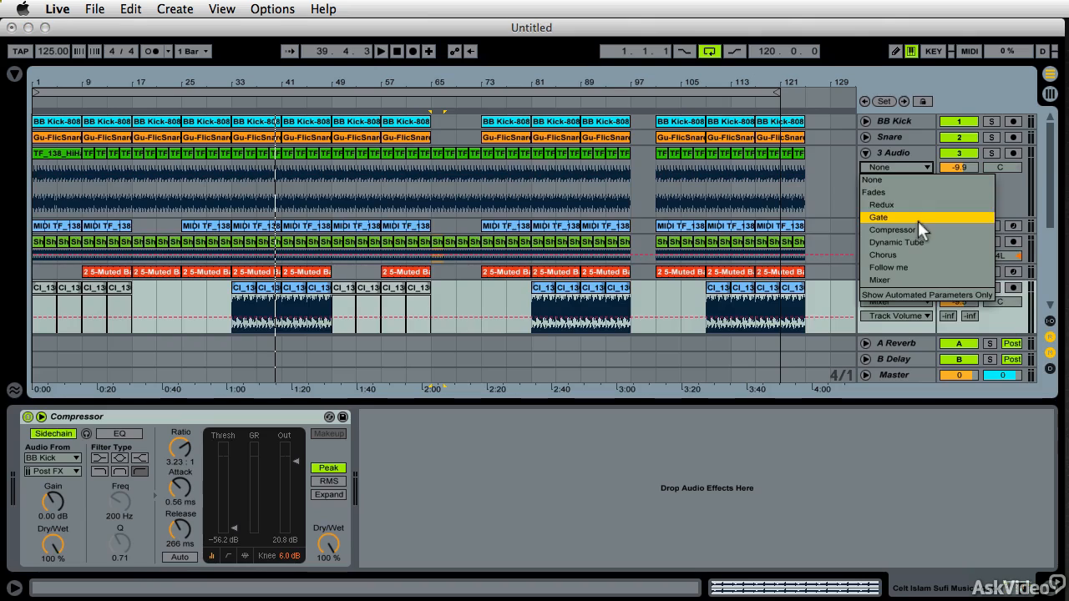
pyautogui.click(898, 217)
pyautogui.click(890, 168)
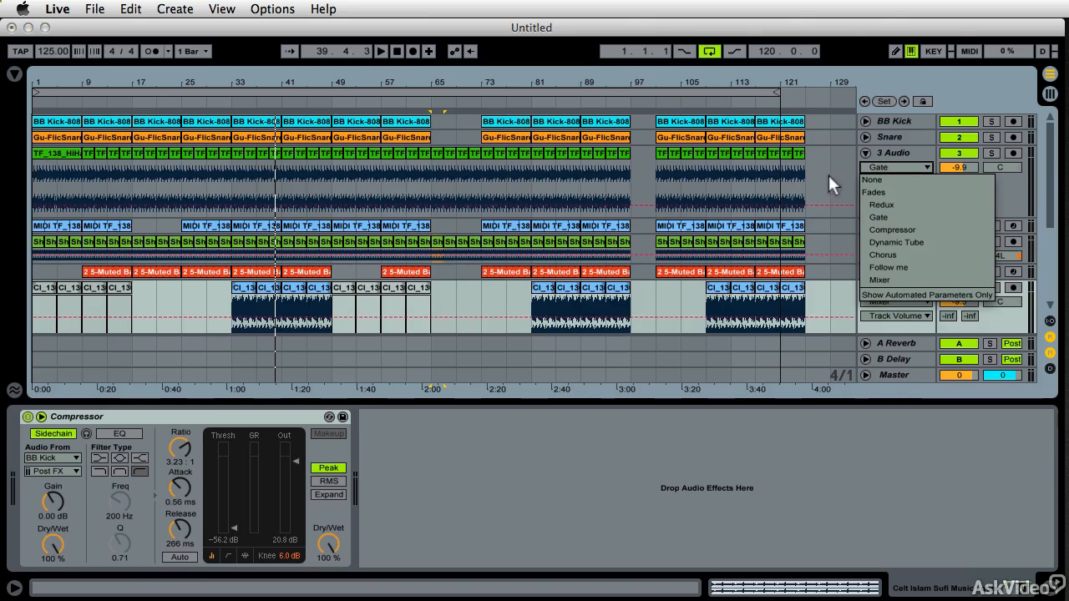
pyautogui.click(886, 167)
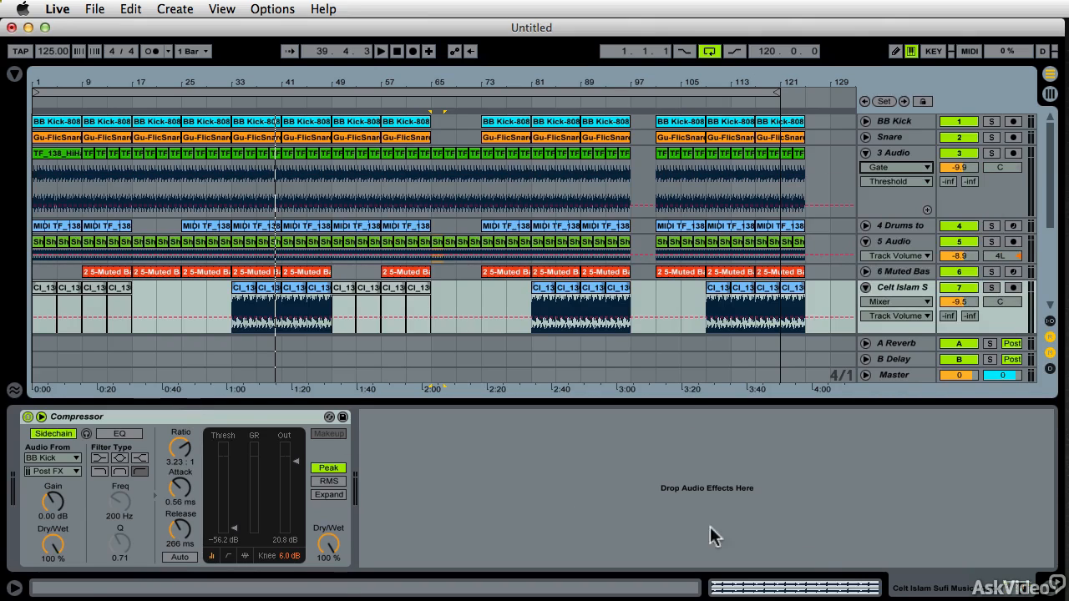
# Show the 3 Audio track's device chain from Redux onward and compare it with the devices available for automation
pyautogui.click(910, 188)
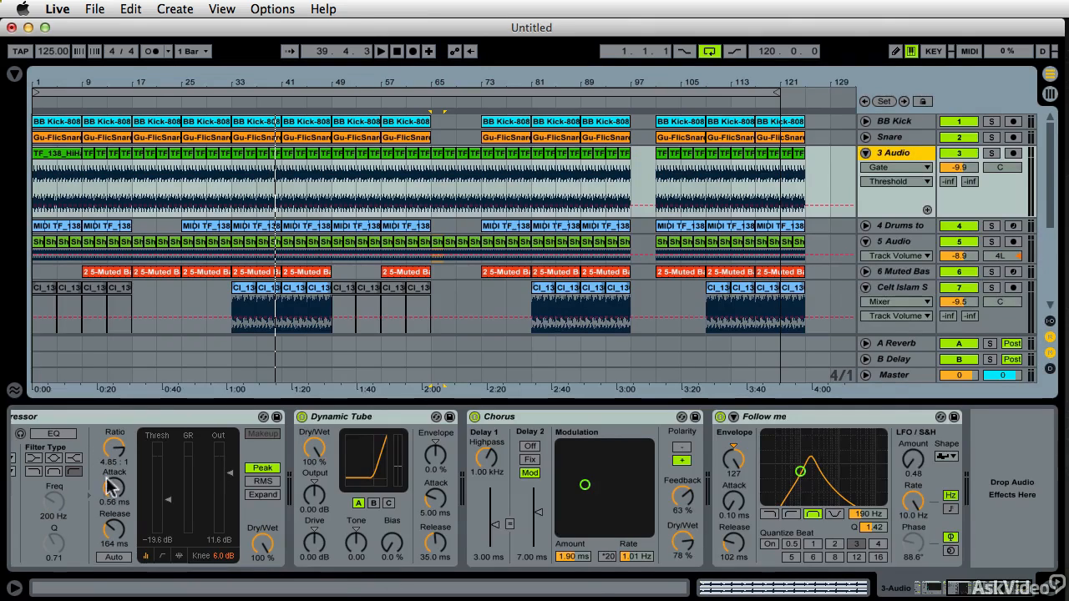
pyautogui.click(885, 166)
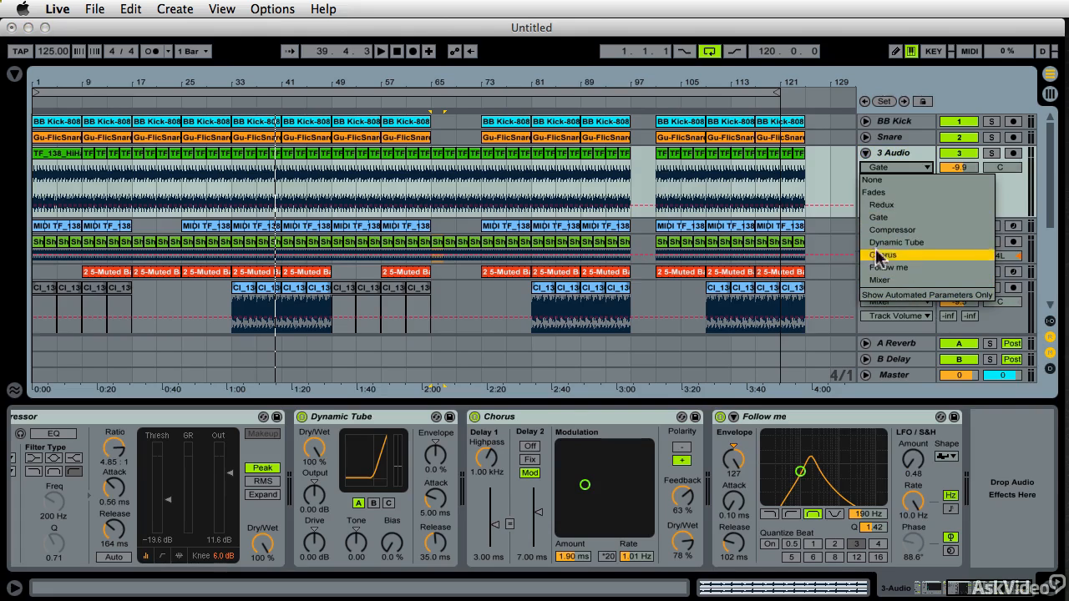
pyautogui.click(1009, 468)
pyautogui.hscroll(-5, 620, 455)
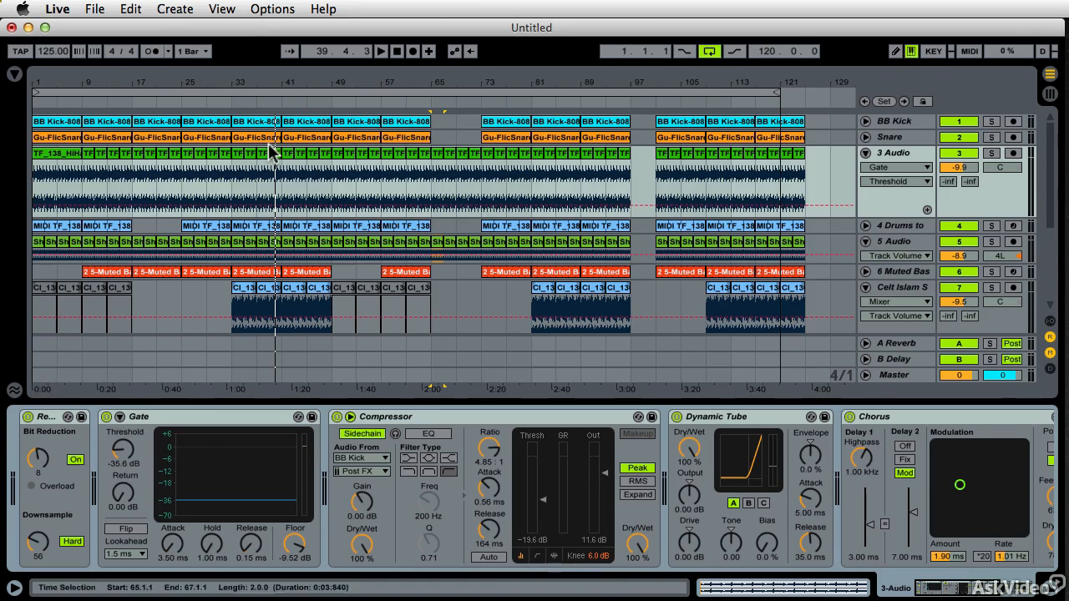
# Solo the 3 Audio track, play it from bar 9, and switch Redux off and back on to compare the sound
pyautogui.click(990, 154)
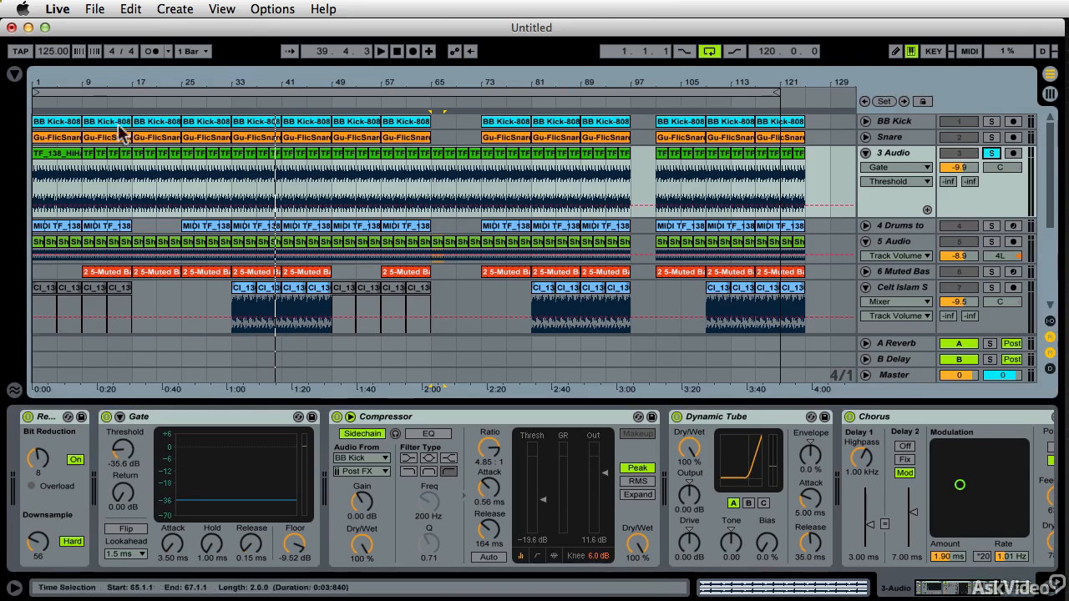
pyautogui.click(85, 99)
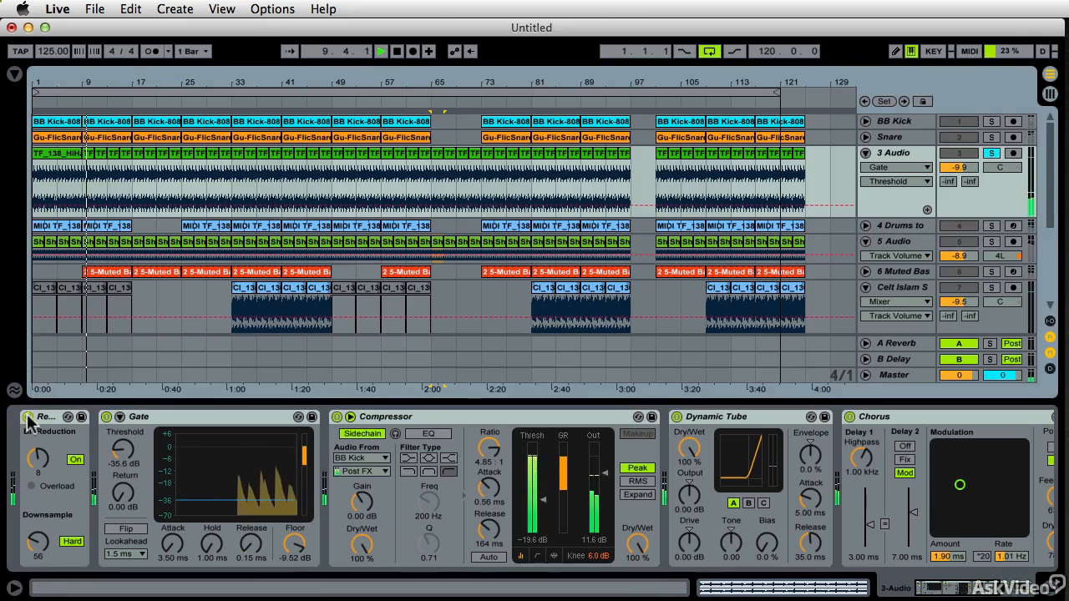
pyautogui.click(28, 416)
pyautogui.click(28, 416)
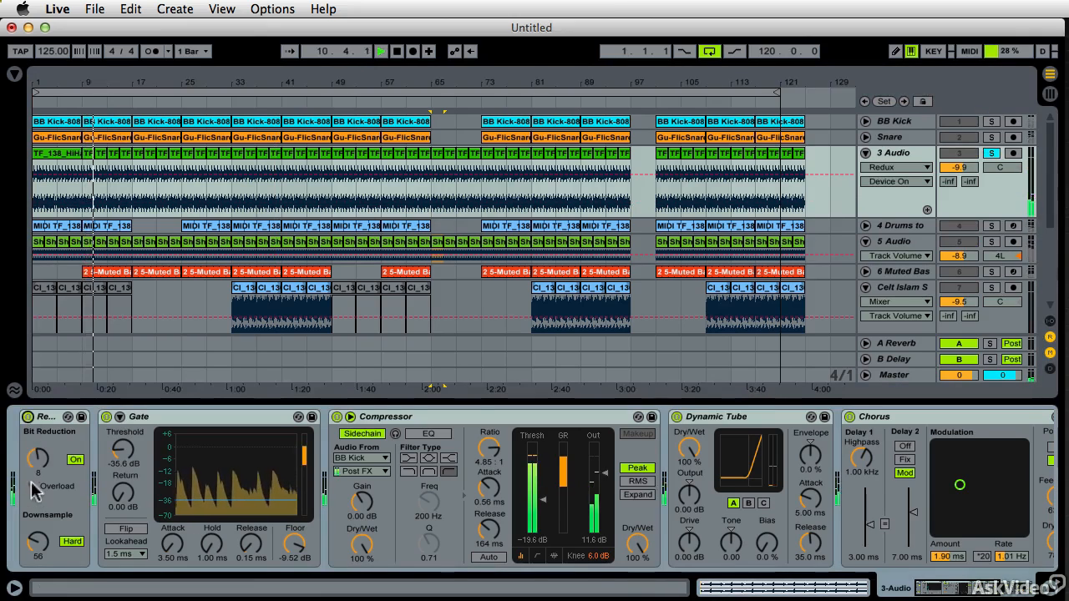
# Set Redux's Bit Reduction to 7 and Downsample to 68 during playback, and stop the transport
pyautogui.moveTo(38, 459)
pyautogui.mouseDown()
pyautogui.moveTo(37, 417)
pyautogui.moveTo(37, 461)
pyautogui.mouseUp()
pyautogui.moveTo(38, 543)
pyautogui.mouseDown()
pyautogui.moveTo(37, 511)
pyautogui.moveTo(37, 537)
pyautogui.mouseUp()
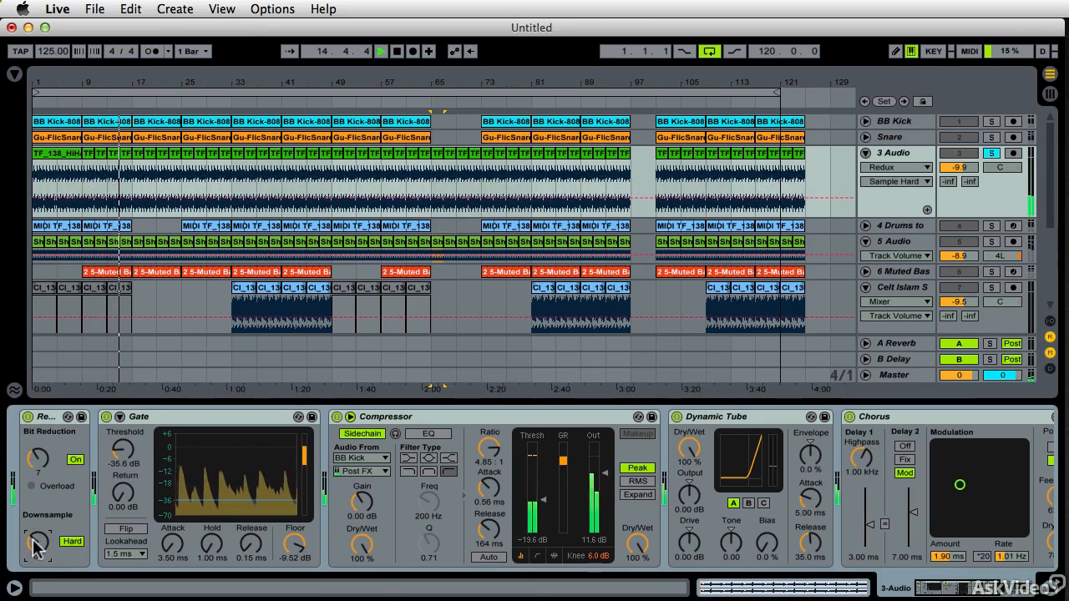
pyautogui.press('space')
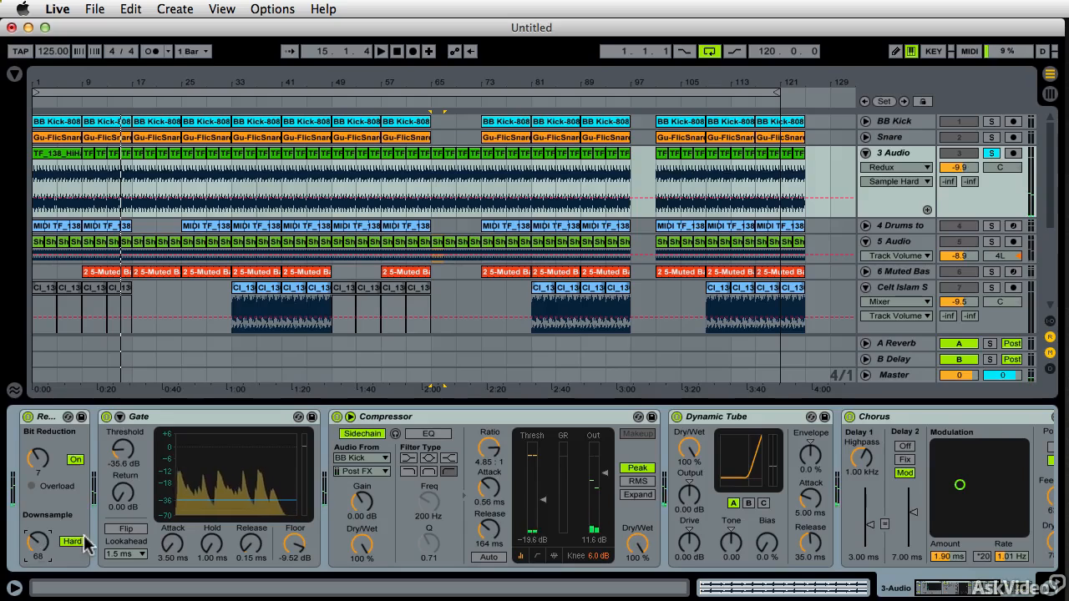
# Turn off the Gate and, during playback, set Redux's Downsample to 153 and Bit Reduction to 6
pyautogui.click(106, 417)
pyautogui.press('space')
pyautogui.moveTo(29, 551); pyautogui.dragTo(29, 526)
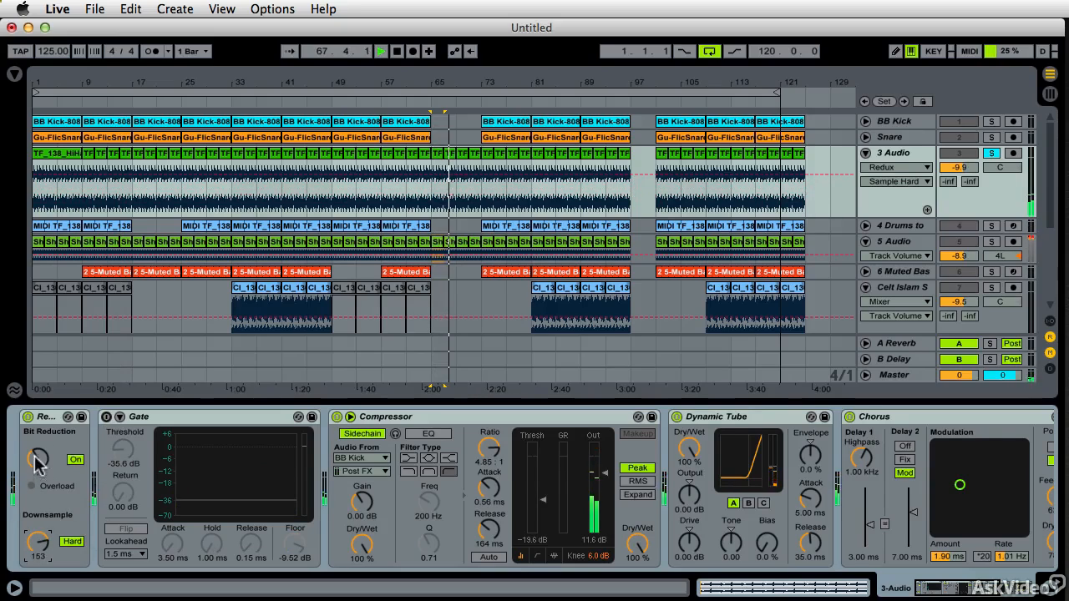
pyautogui.moveTo(37, 461); pyautogui.dragTo(36, 462)
pyautogui.press('space')
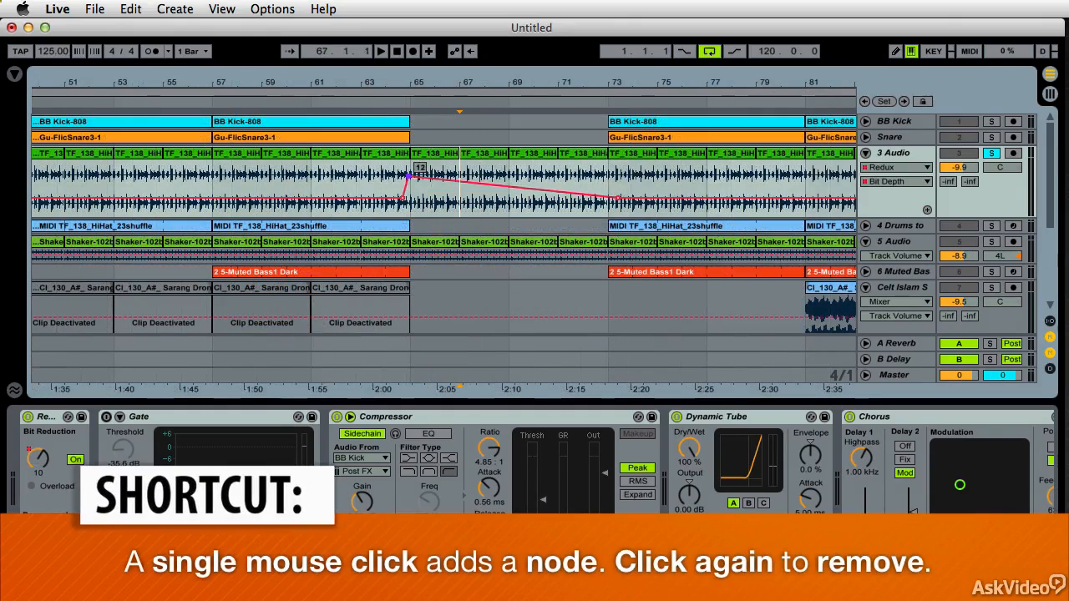
# Shape the Redux Bit Depth automation to fall from a peak at bar 65 to 1 at bar 73, and play it from bar 64
pyautogui.moveTo(612, 203); pyautogui.dragTo(607, 216)
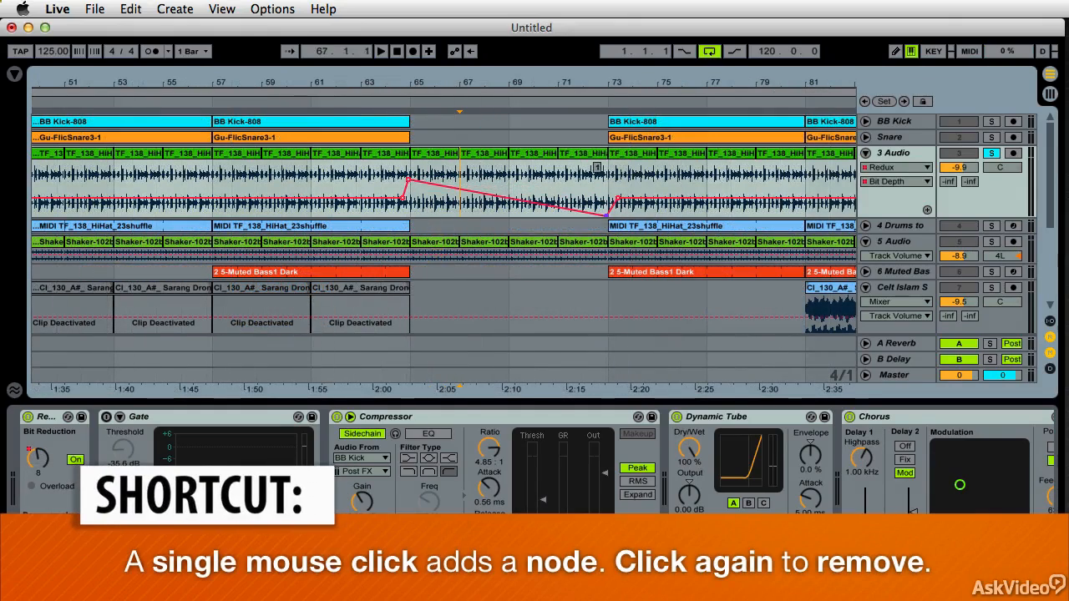
pyautogui.moveTo(410, 179); pyautogui.dragTo(410, 170)
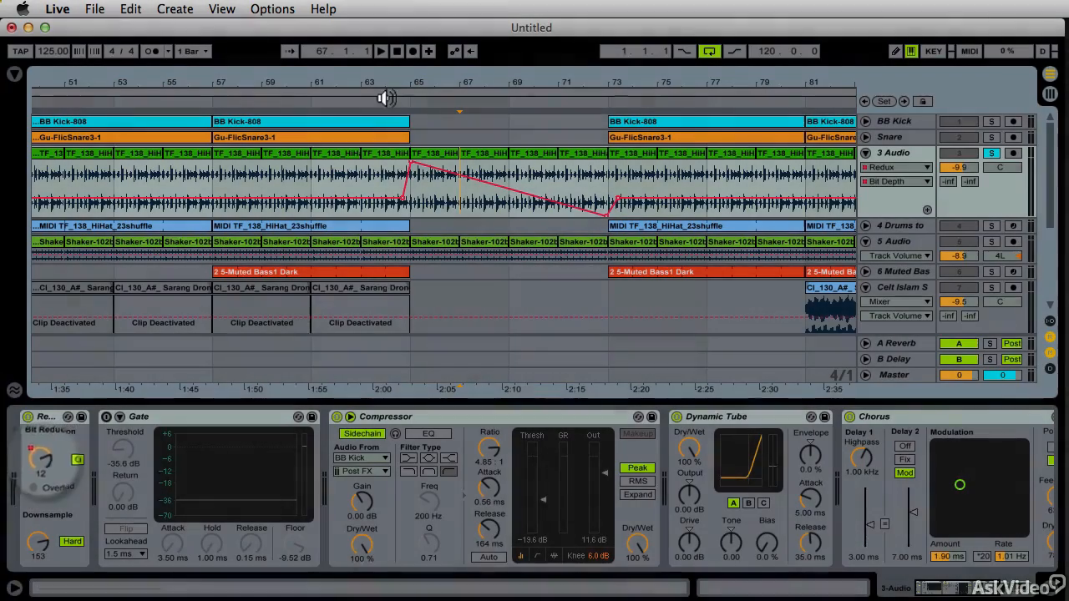
pyautogui.click(388, 102)
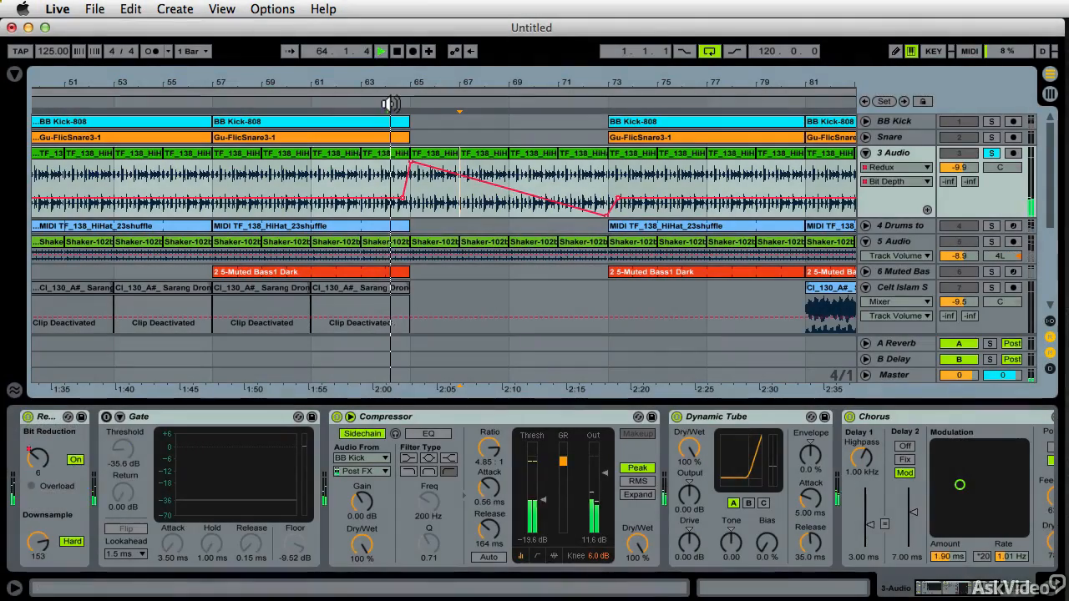
pyautogui.click(388, 102)
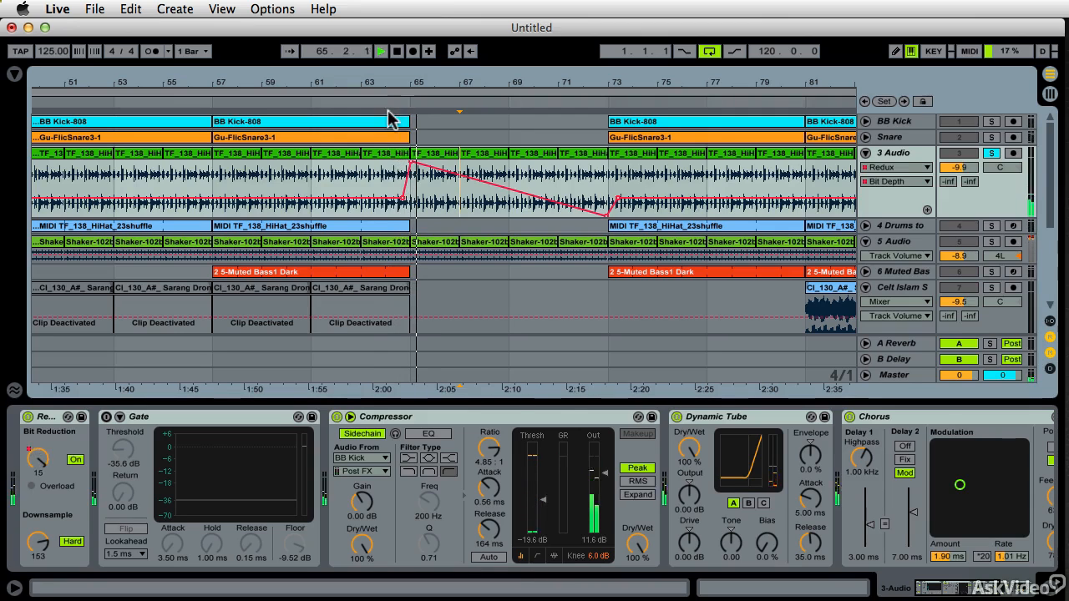
# Stop playback, show the Redux Sample Hard automation on the 3 Audio track, and set Downsample to 151
pyautogui.click(37, 542)
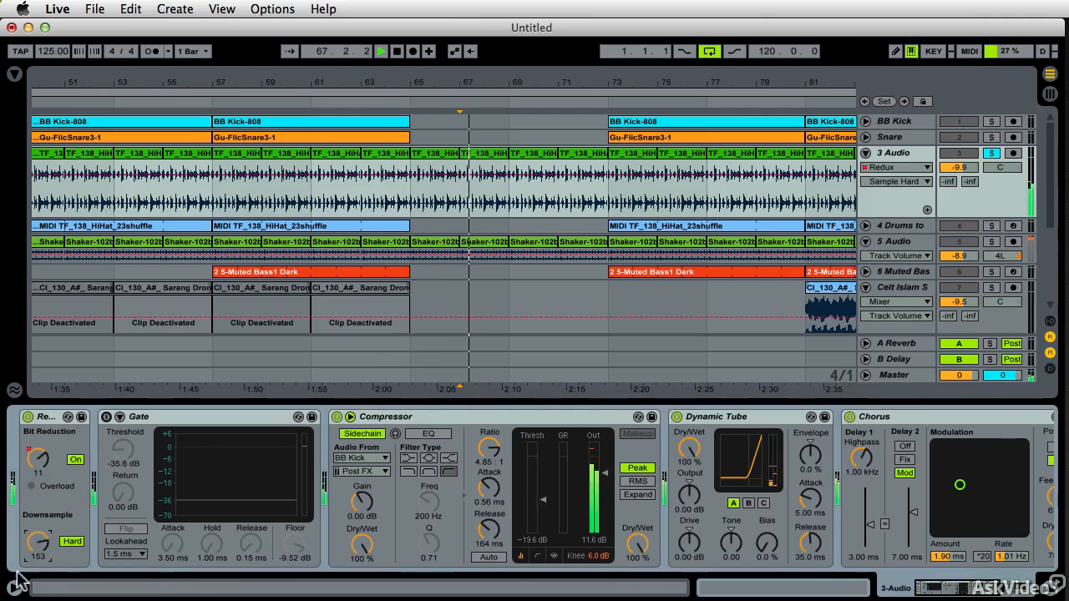
pyautogui.press('space')
pyautogui.click(894, 181)
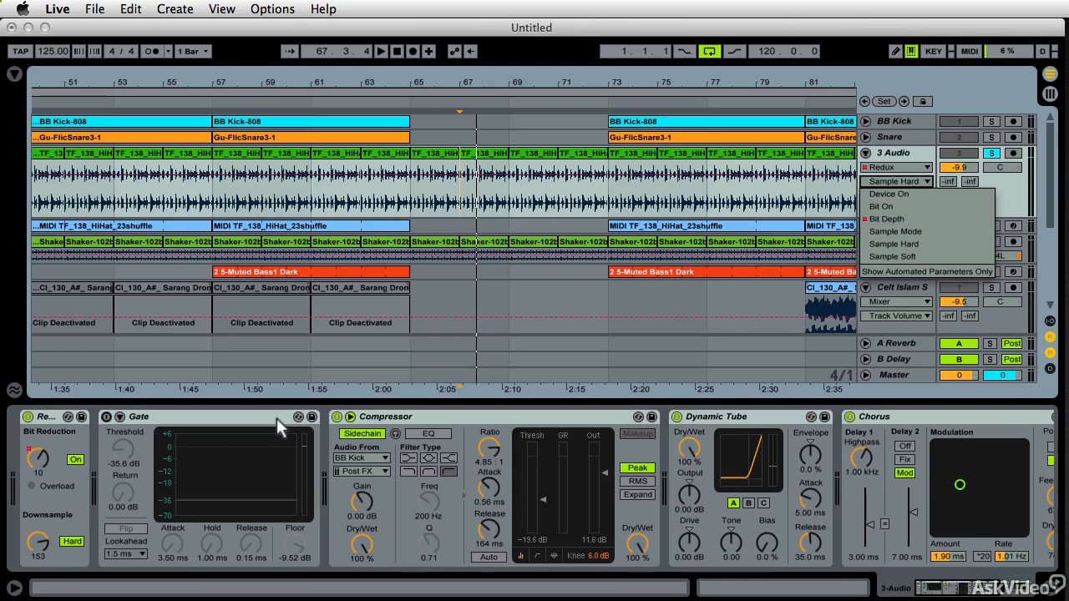
pyautogui.click(456, 346)
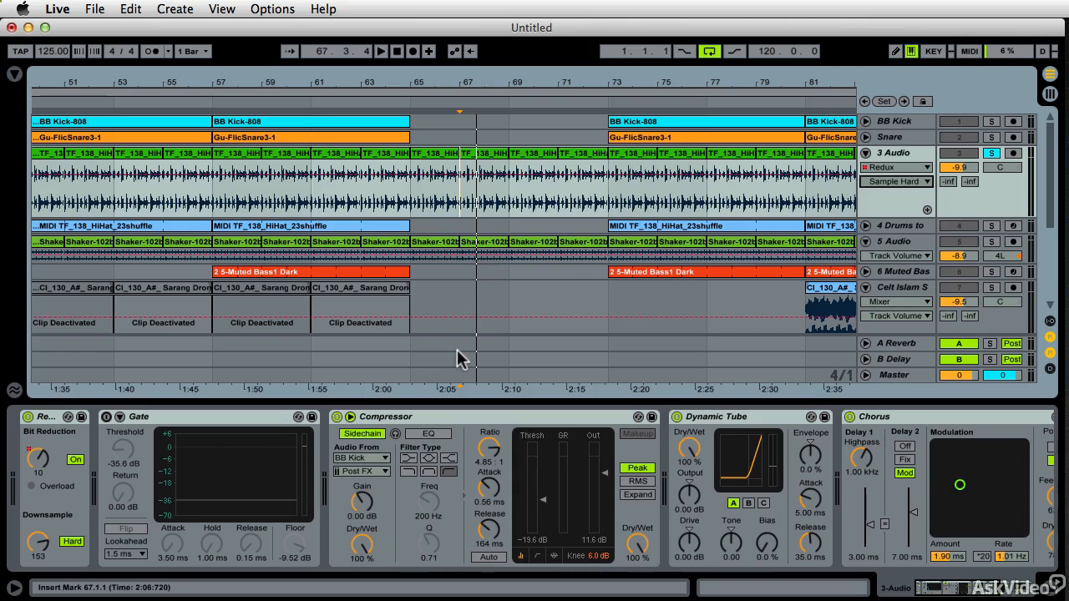
pyautogui.click(37, 540)
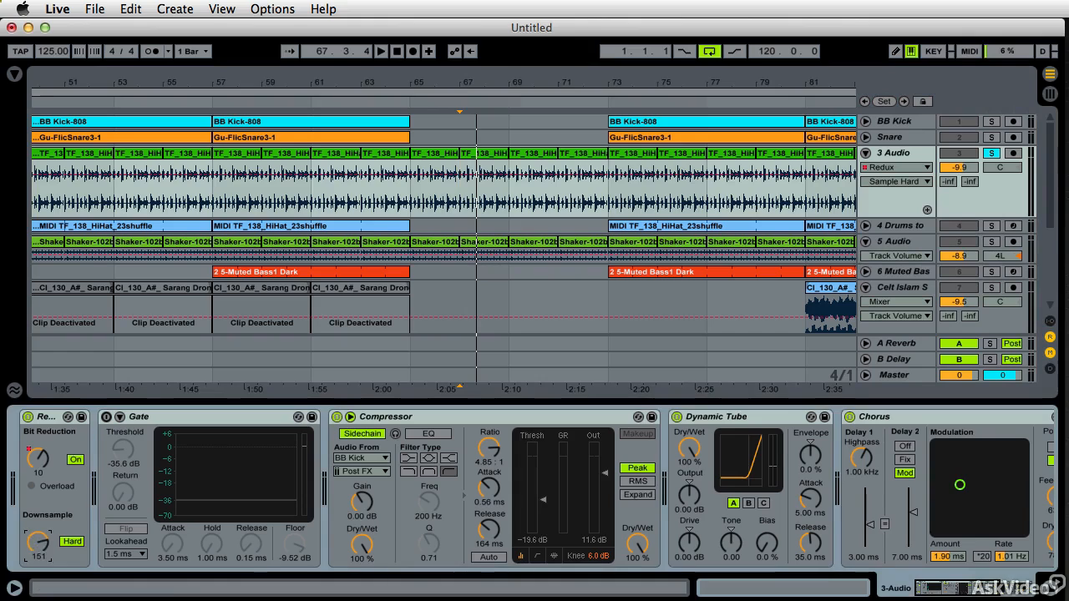
# Automate Sample Hard with a downward ramp from bar 65 to bar 73 that returns to its original level, and play it
pyautogui.click(412, 178)
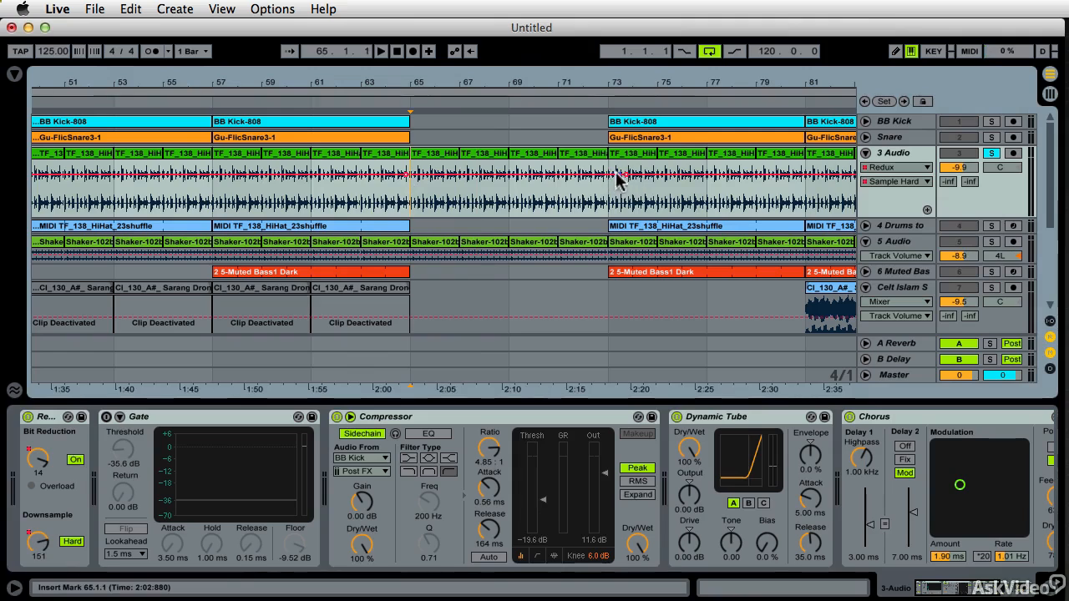
pyautogui.moveTo(617, 178); pyautogui.dragTo(605, 212)
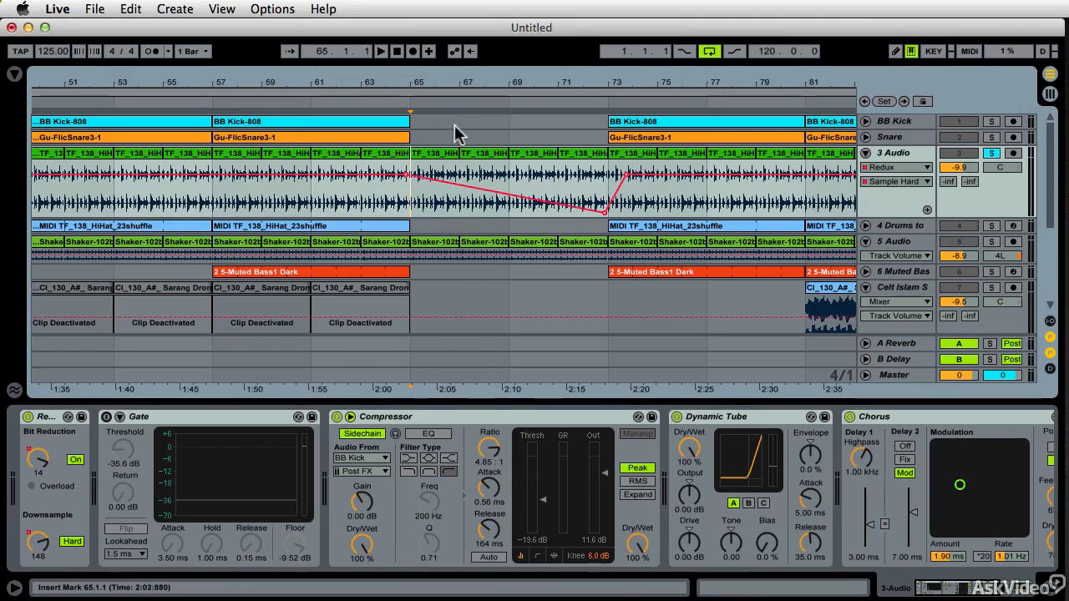
pyautogui.press('space')
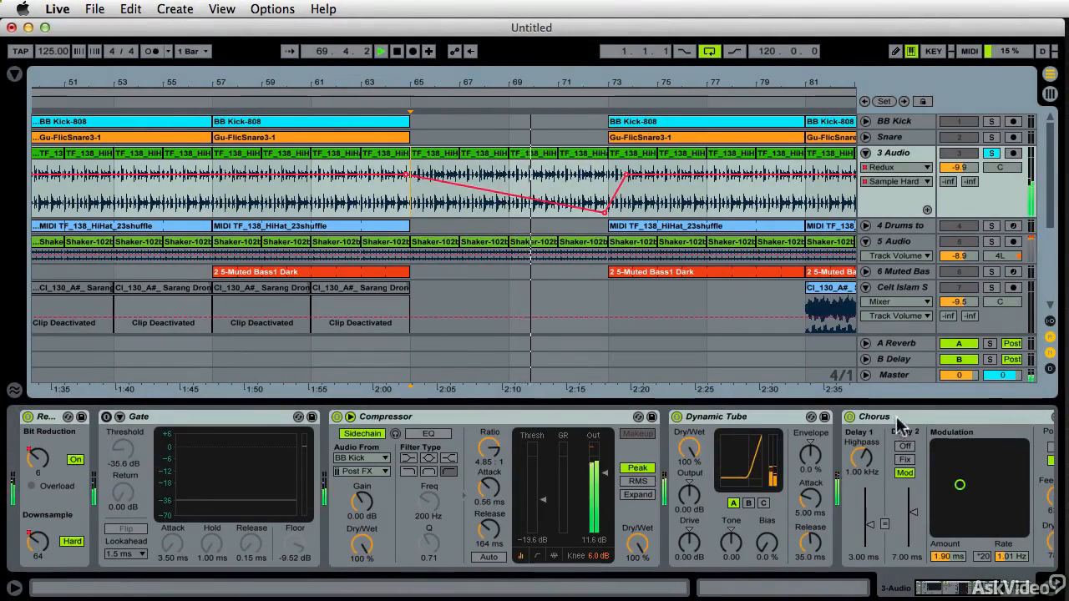
# Automate the Chorus Delay 2 Time to rise from 0.01 ms at bar 65 to about 15 ms at bar 73, and play it back
pyautogui.click(914, 516)
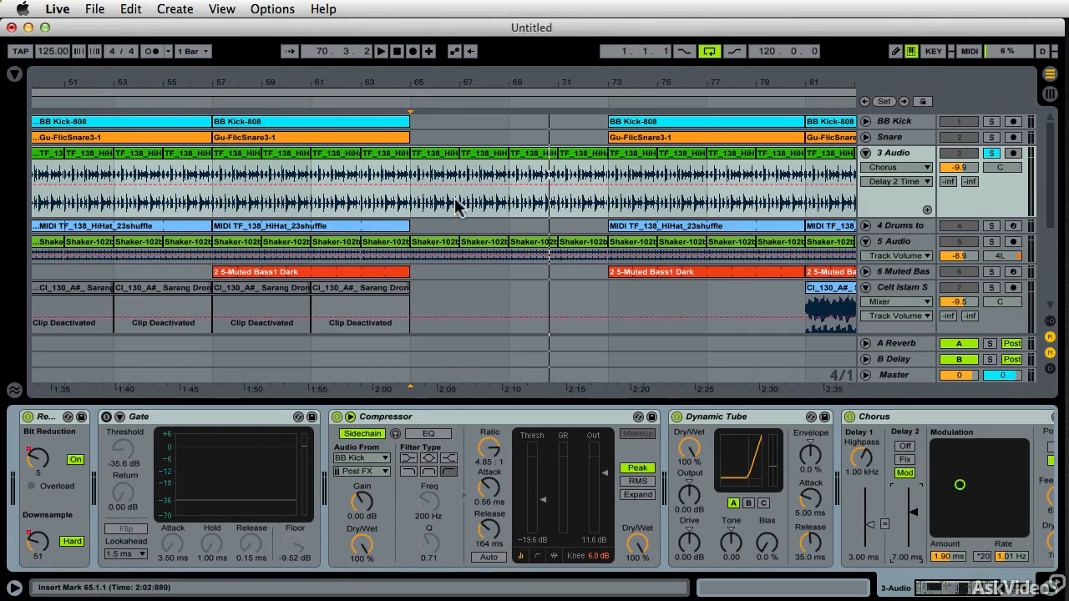
pyautogui.click(410, 184)
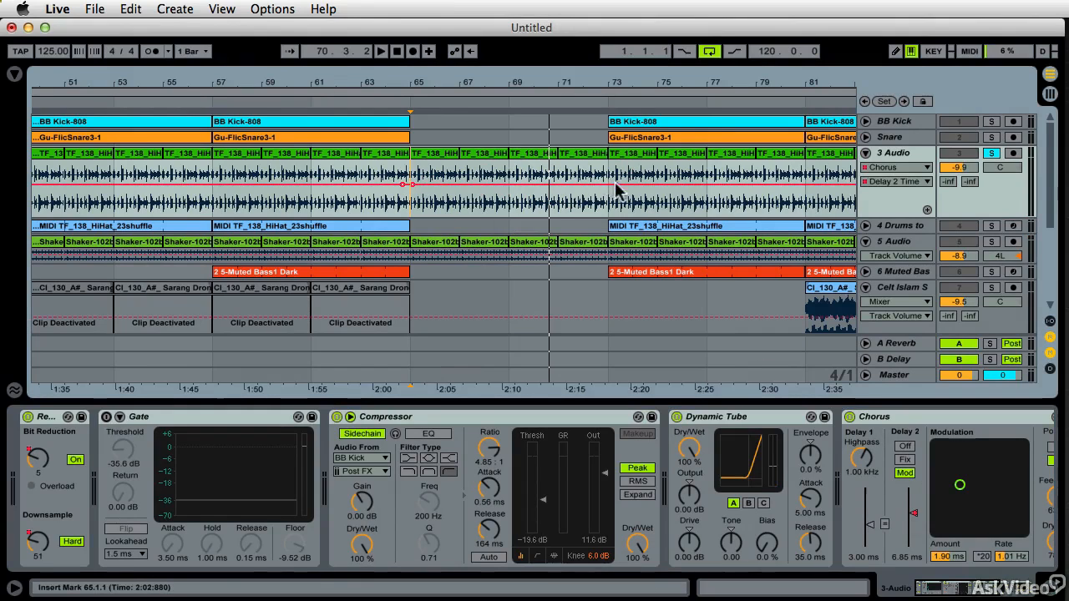
pyautogui.moveTo(412, 185); pyautogui.dragTo(413, 215)
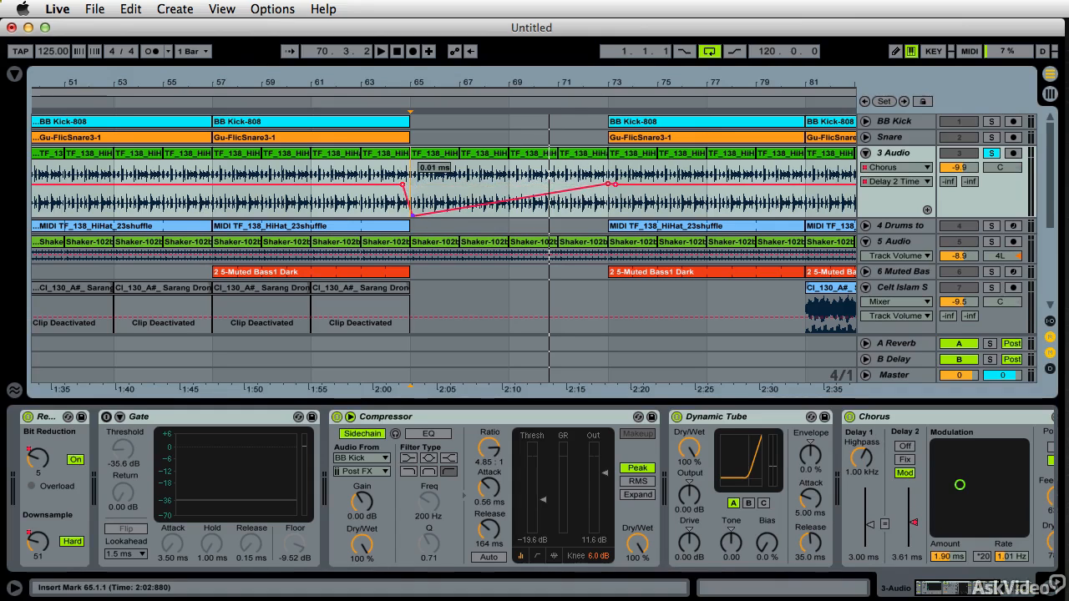
pyautogui.moveTo(608, 183); pyautogui.dragTo(608, 164)
pyautogui.click(491, 101)
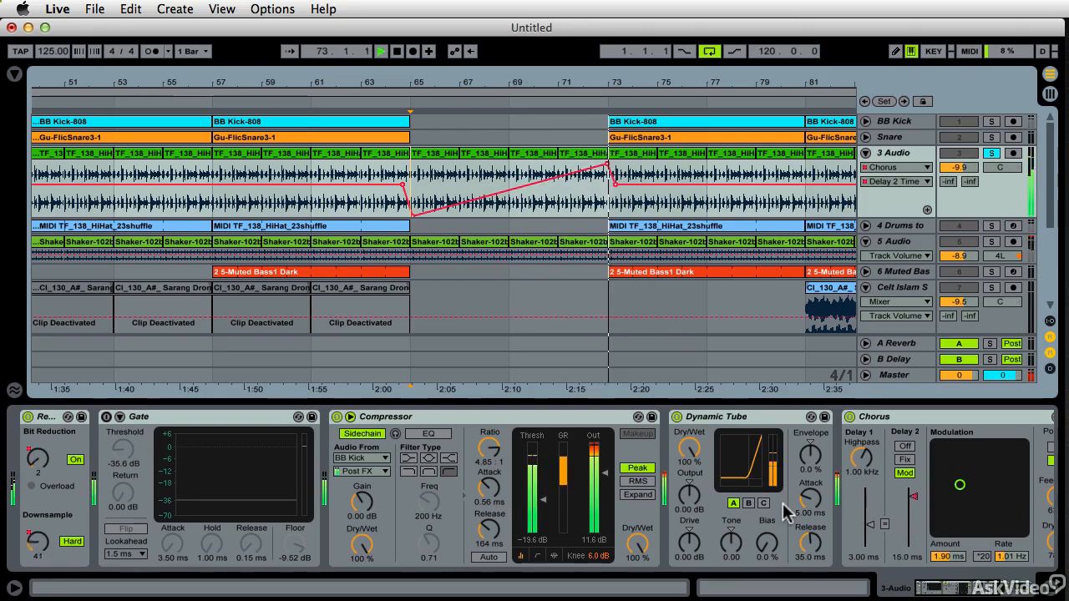
pyautogui.press('space')
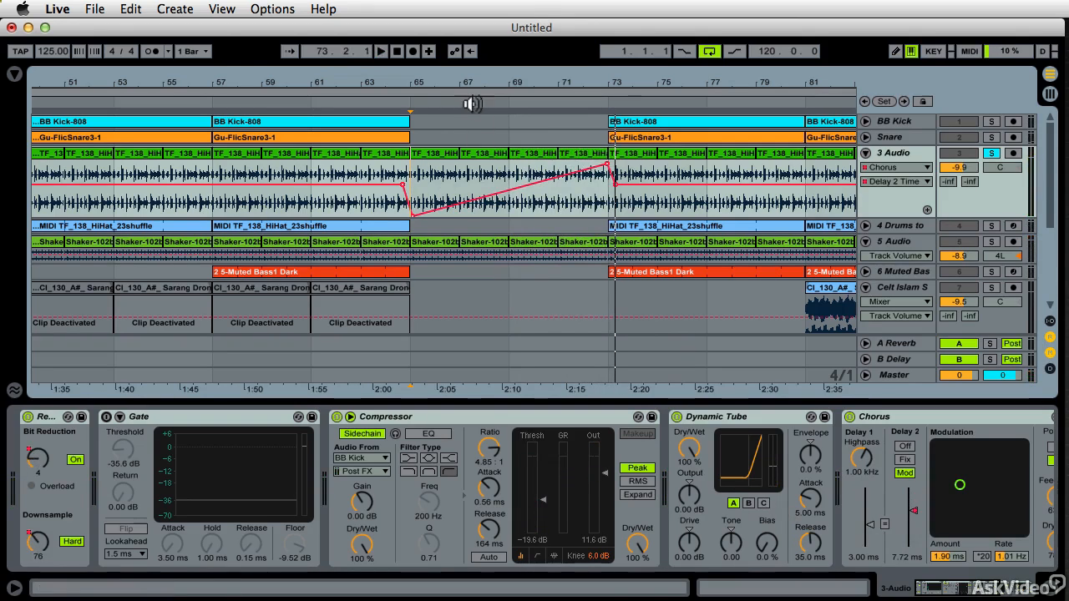
# Automate the Compressor's Device On parameter to switch it off between bars 65 and 73, and play from bar 64
pyautogui.click(405, 418)
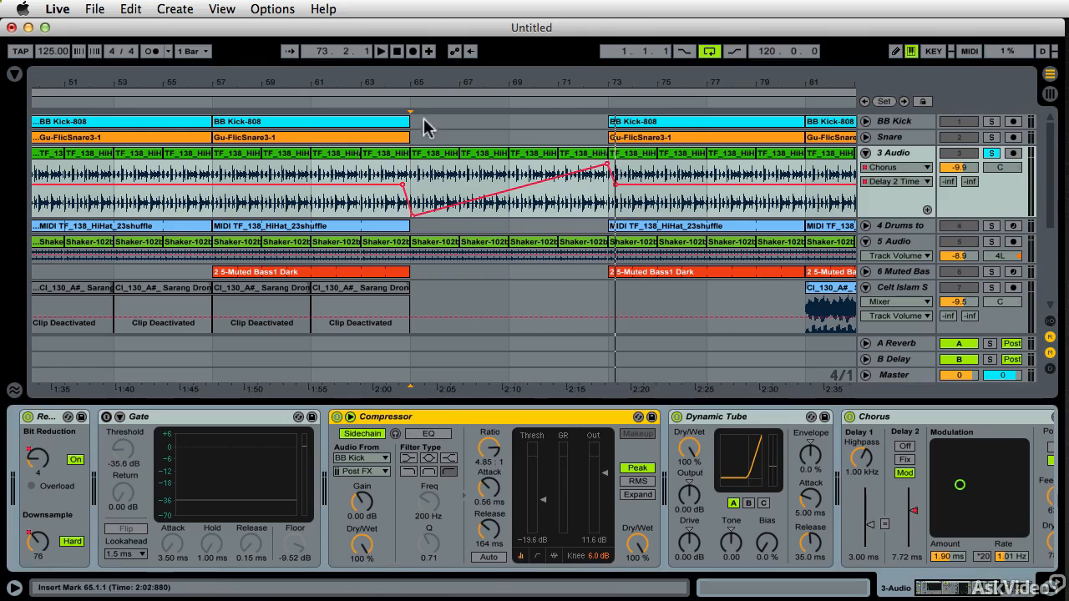
pyautogui.click(339, 416)
pyautogui.click(338, 417)
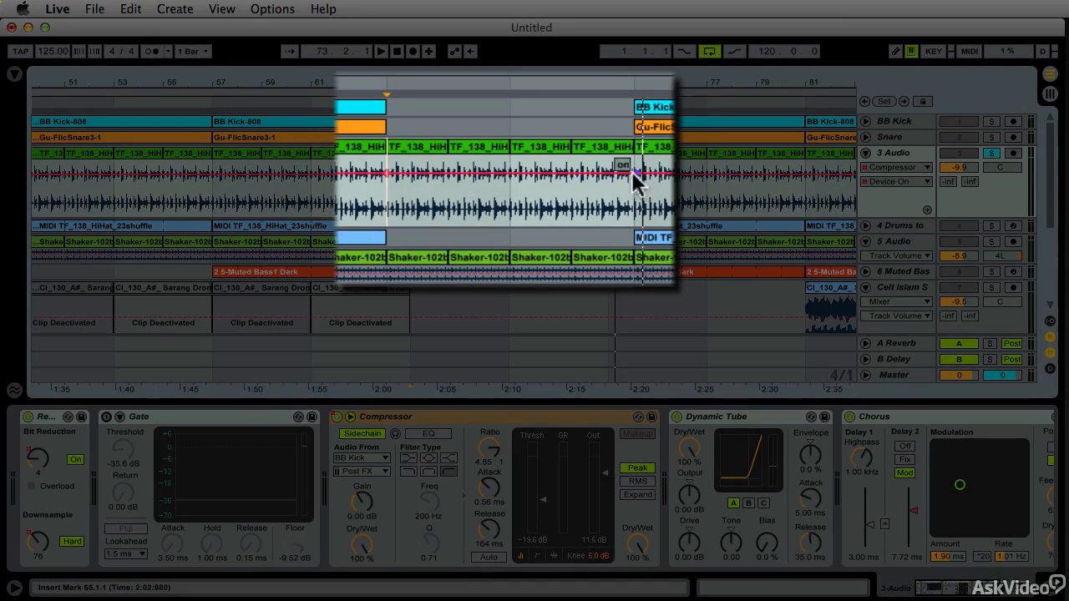
pyautogui.moveTo(511, 174)
pyautogui.mouseDown()
pyautogui.moveTo(505, 206)
pyautogui.moveTo(504, 174)
pyautogui.mouseUp()
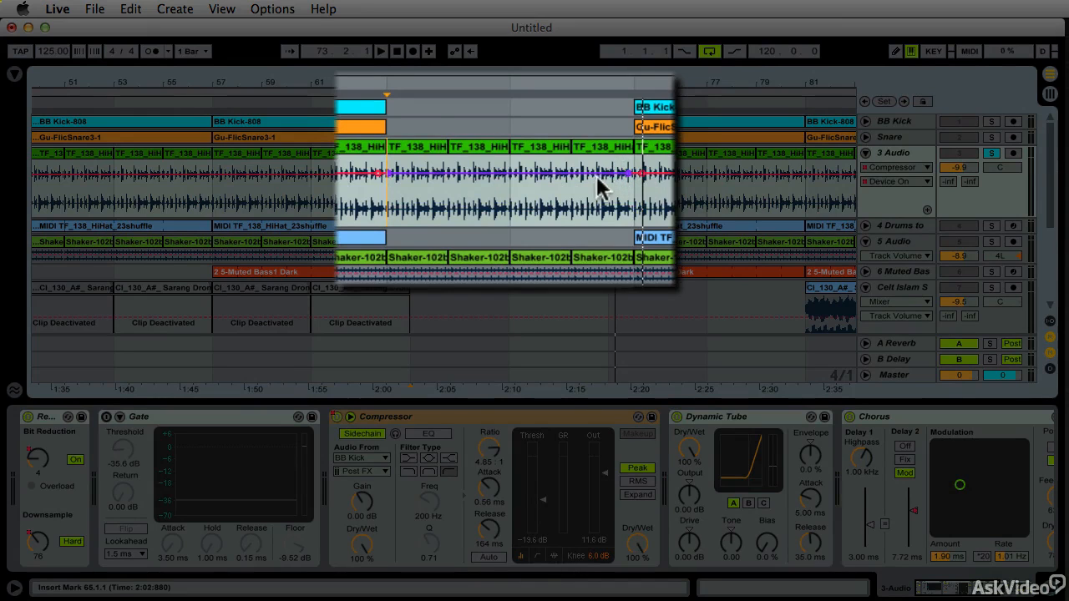
pyautogui.moveTo(597, 174); pyautogui.dragTo(597, 207)
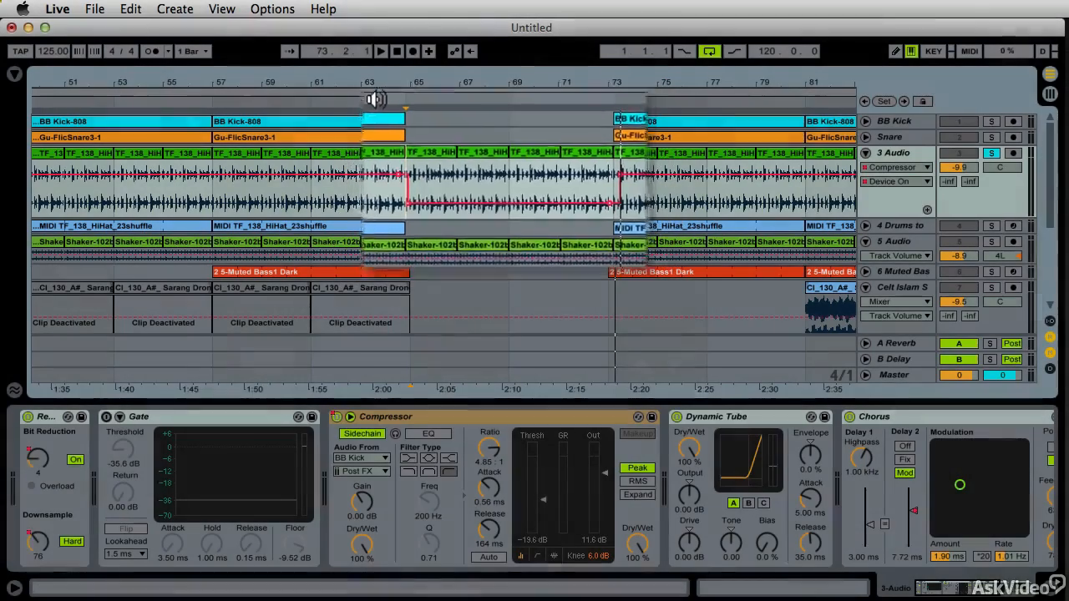
pyautogui.click(375, 97)
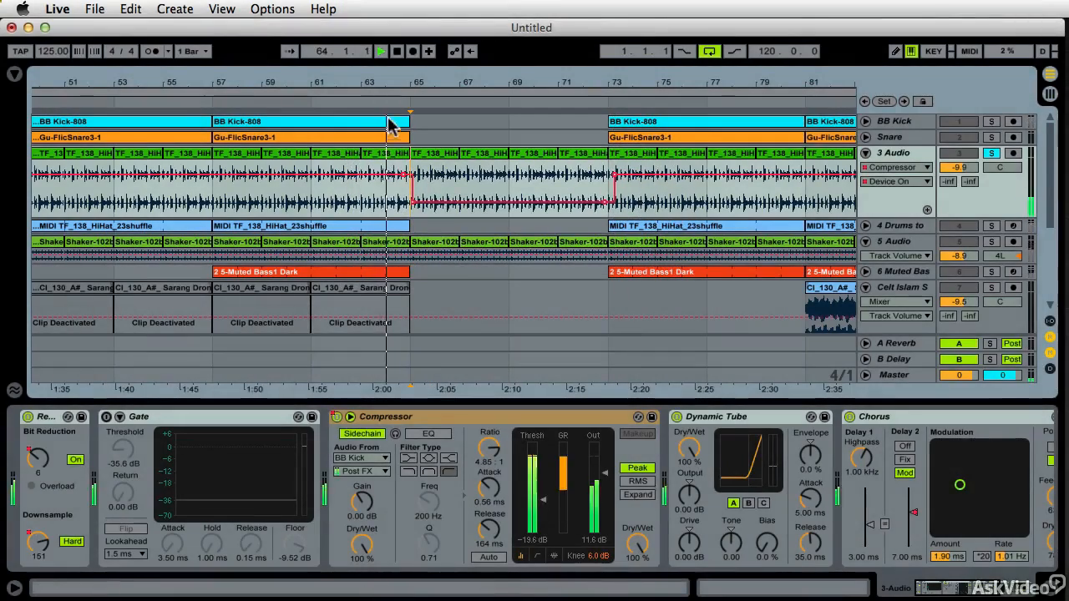
pyautogui.click(337, 418)
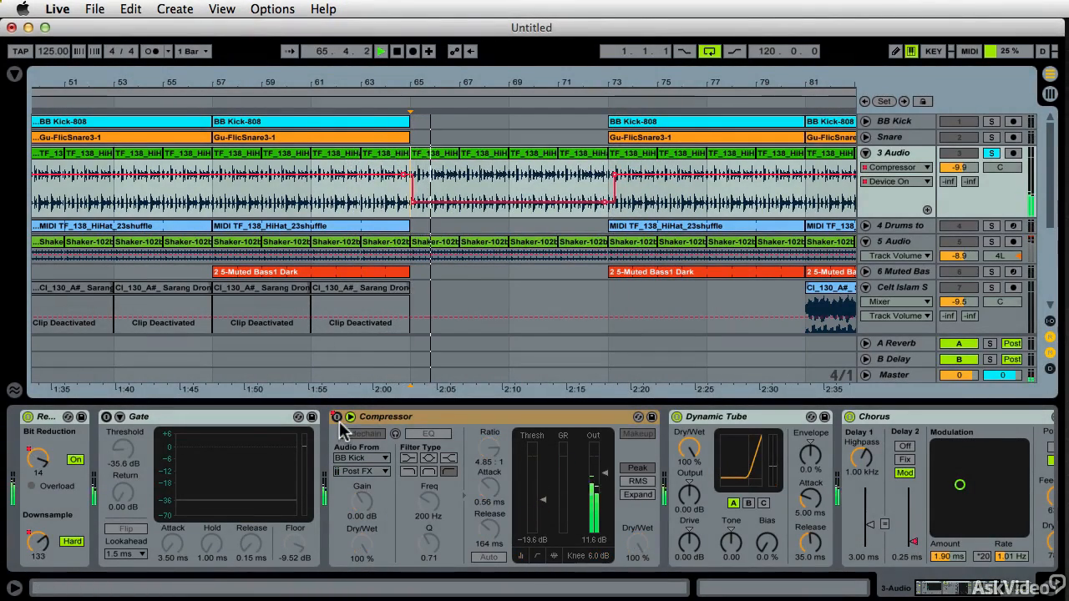
pyautogui.moveTo(910, 539); pyautogui.dragTo(915, 545)
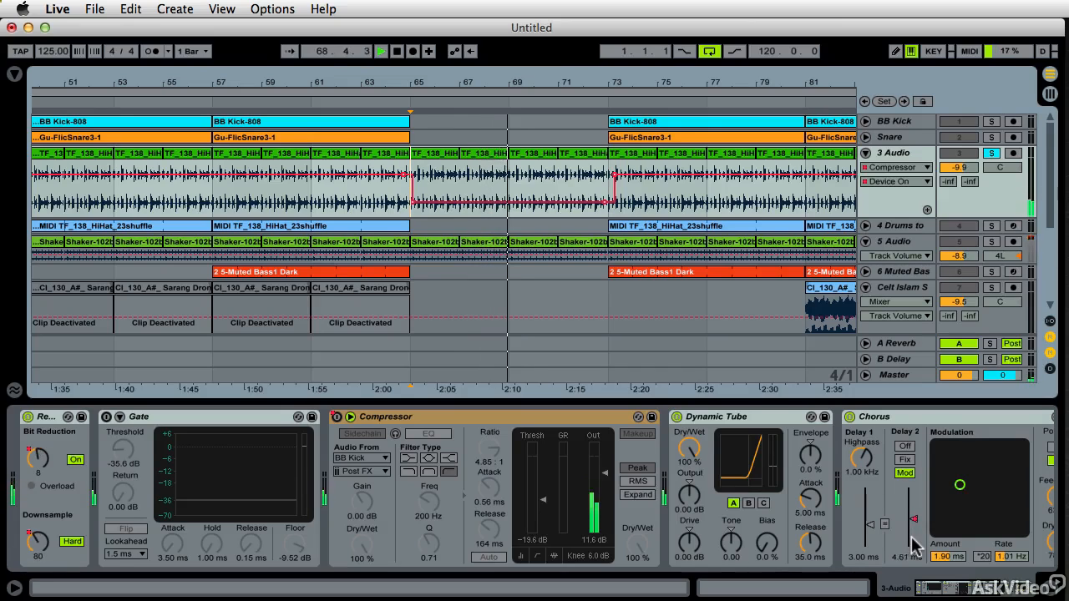
pyautogui.moveTo(916, 546); pyautogui.dragTo(916, 543)
# Automate the 3 Audio track's Mixer Track Volume to ramp up from bar 65 to bar 73 and drop back to its original level
pyautogui.click(890, 167)
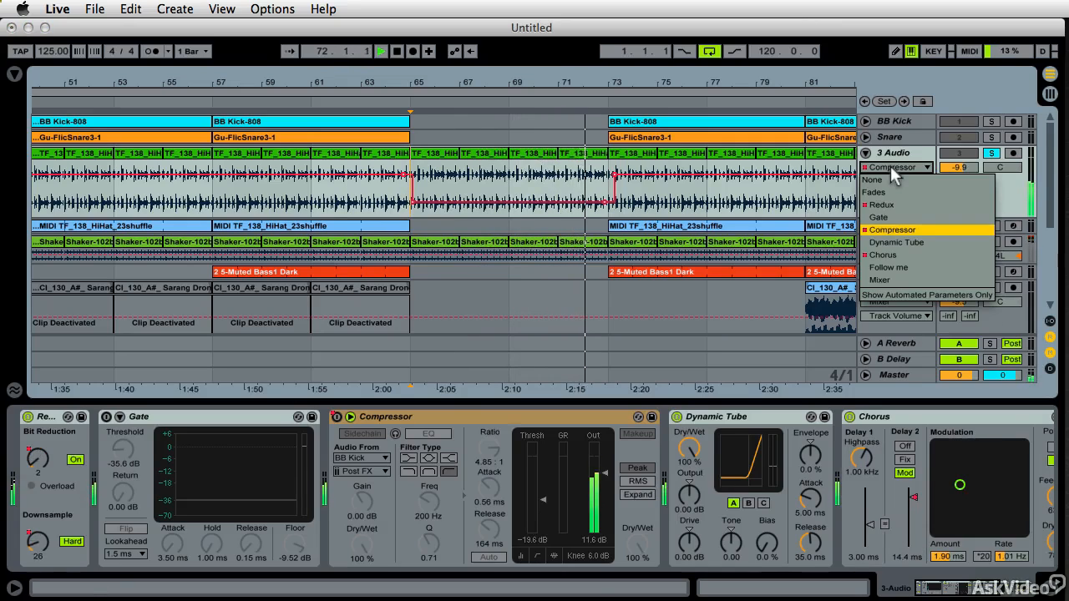
pyautogui.click(880, 281)
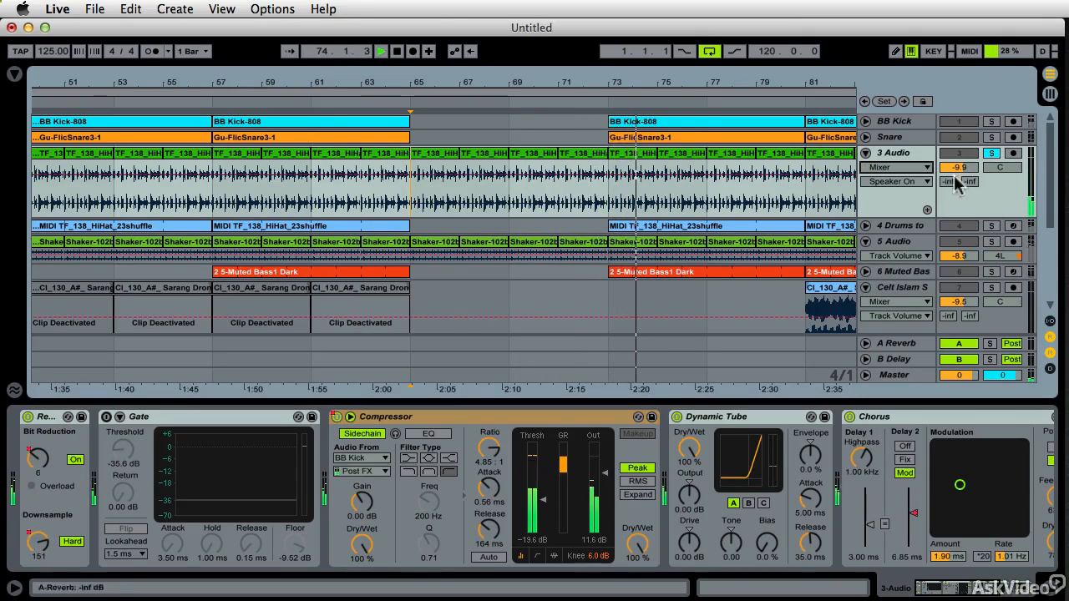
pyautogui.click(896, 185)
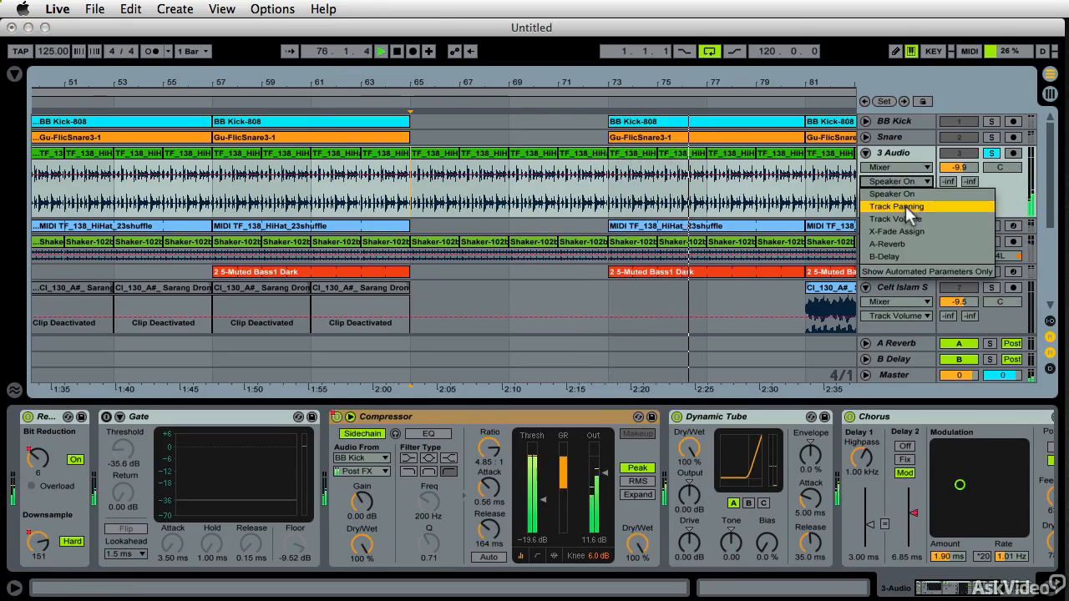
pyautogui.click(904, 221)
pyautogui.click(402, 188)
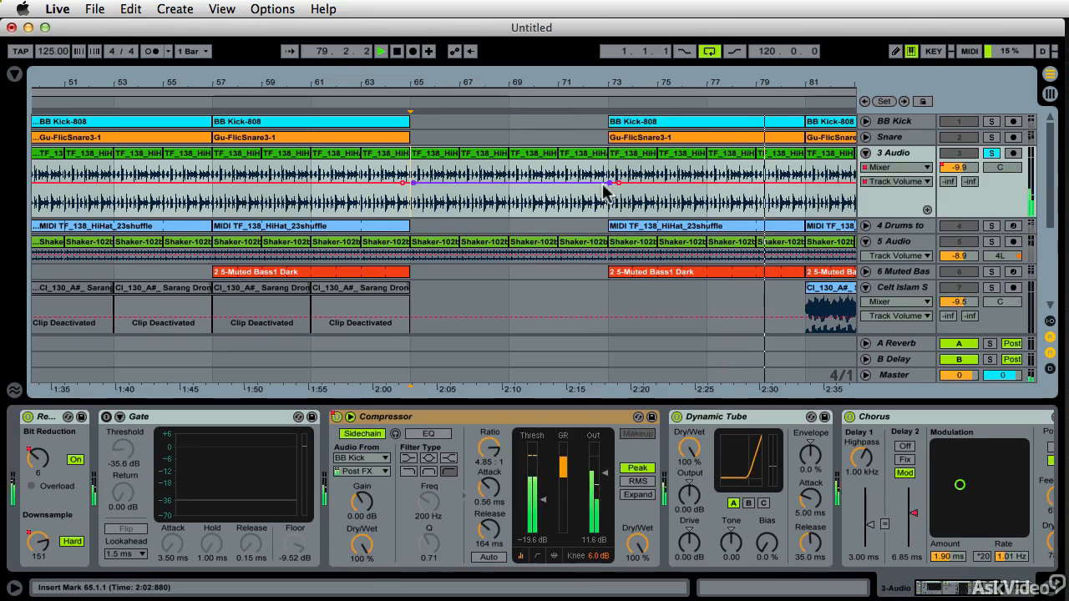
pyautogui.moveTo(609, 183); pyautogui.dragTo(609, 159)
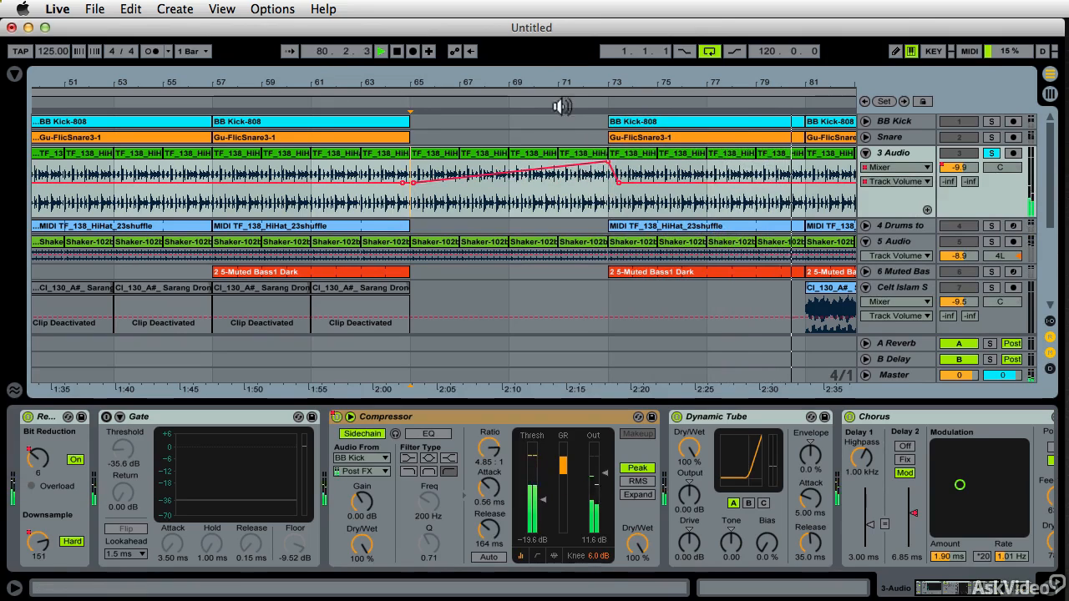
# Play back the end of the volume ramp, then unsolo 3 Audio and listen to the full mix going into bar 65
pyautogui.click(553, 100)
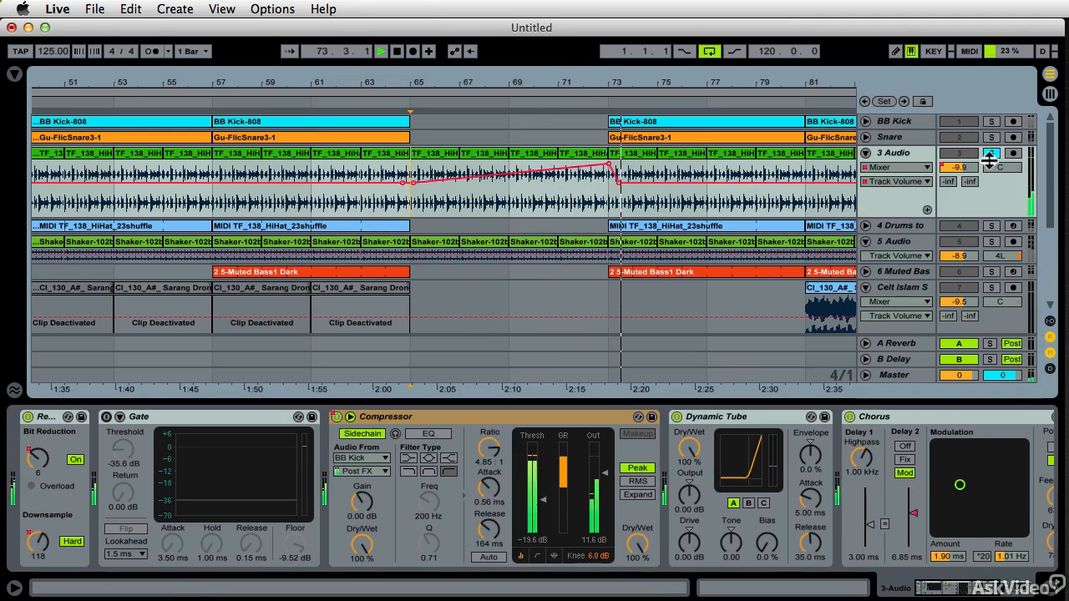
pyautogui.click(351, 103)
pyautogui.click(991, 153)
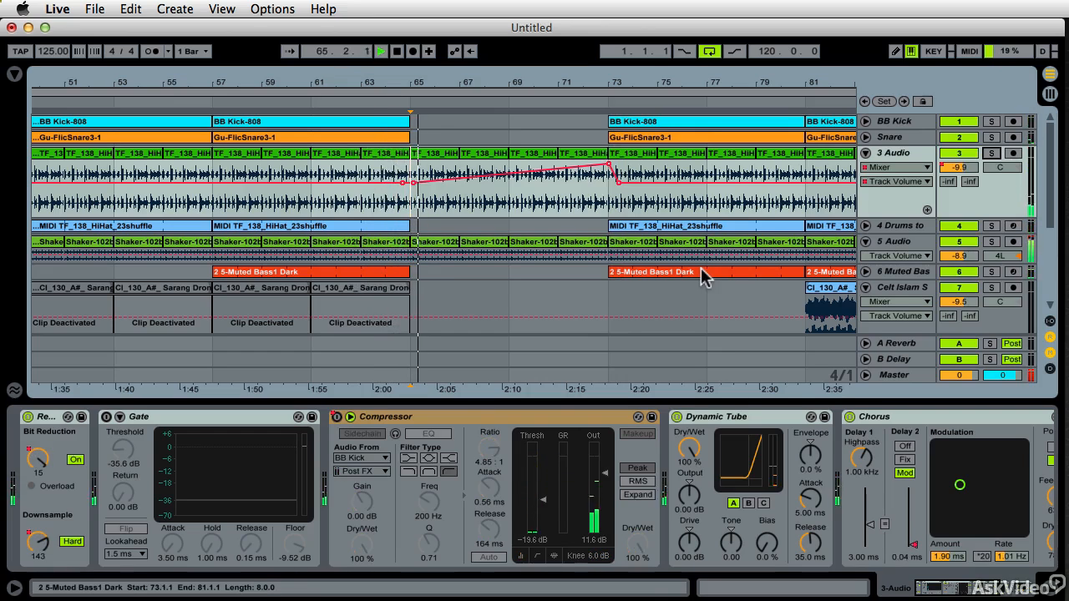
pyautogui.press('space')
# Collapse the 3 Audio track, enlarge the 5 Audio track, and show its Compressor Device On automation
pyautogui.click(894, 240)
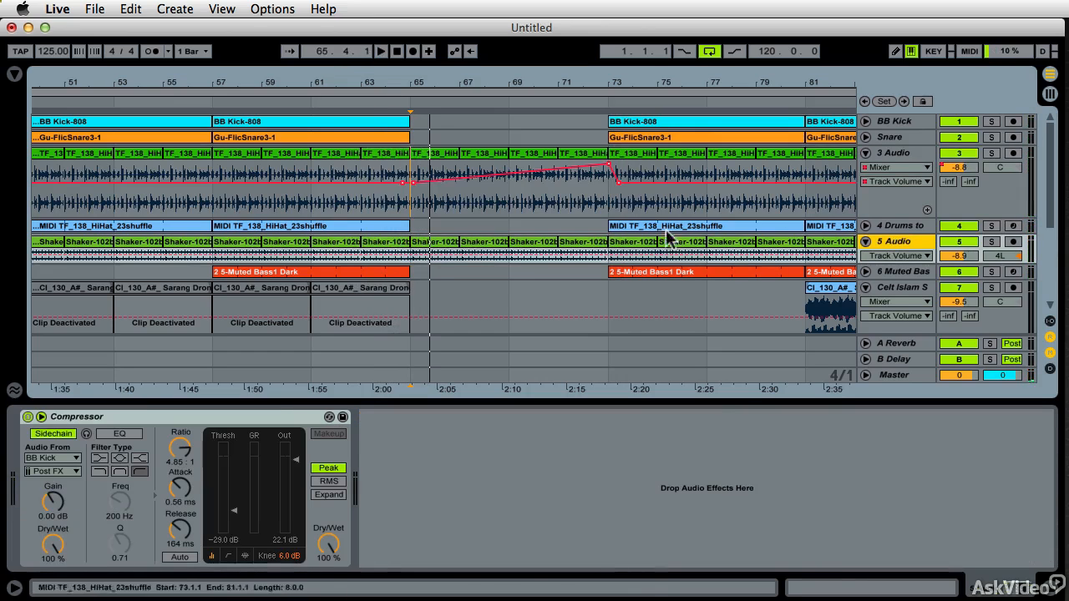
pyautogui.click(58, 418)
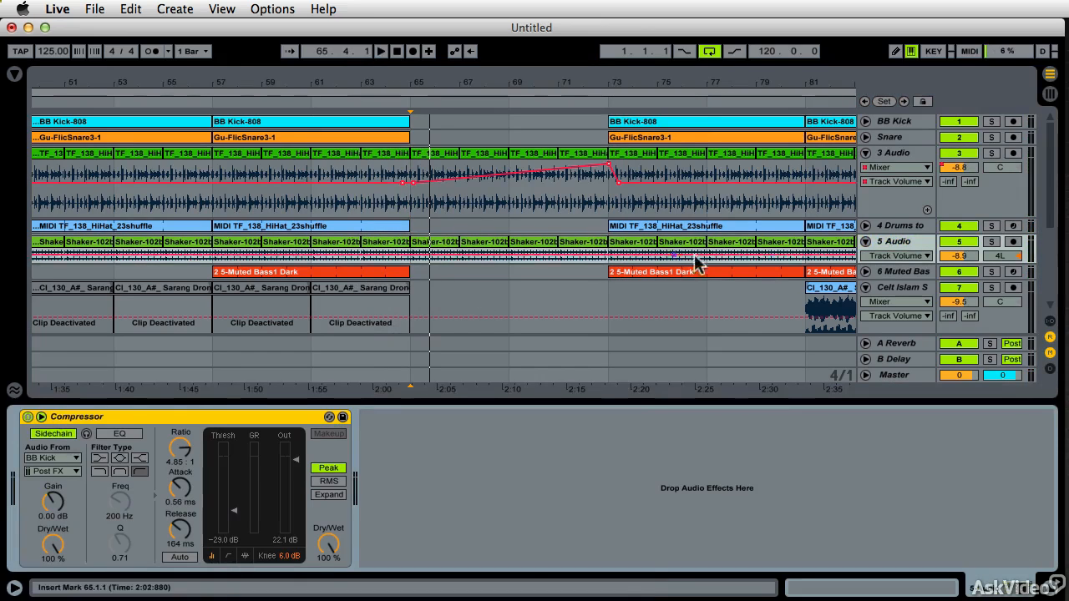
pyautogui.click(866, 154)
pyautogui.moveTo(873, 215); pyautogui.dragTo(885, 289)
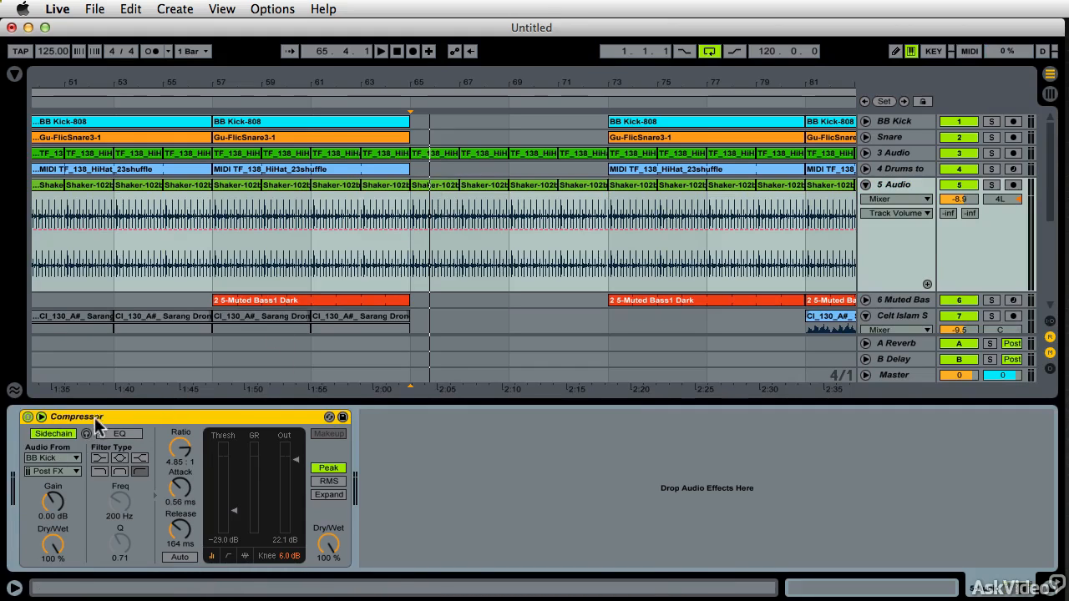
pyautogui.click(28, 417)
pyautogui.click(28, 416)
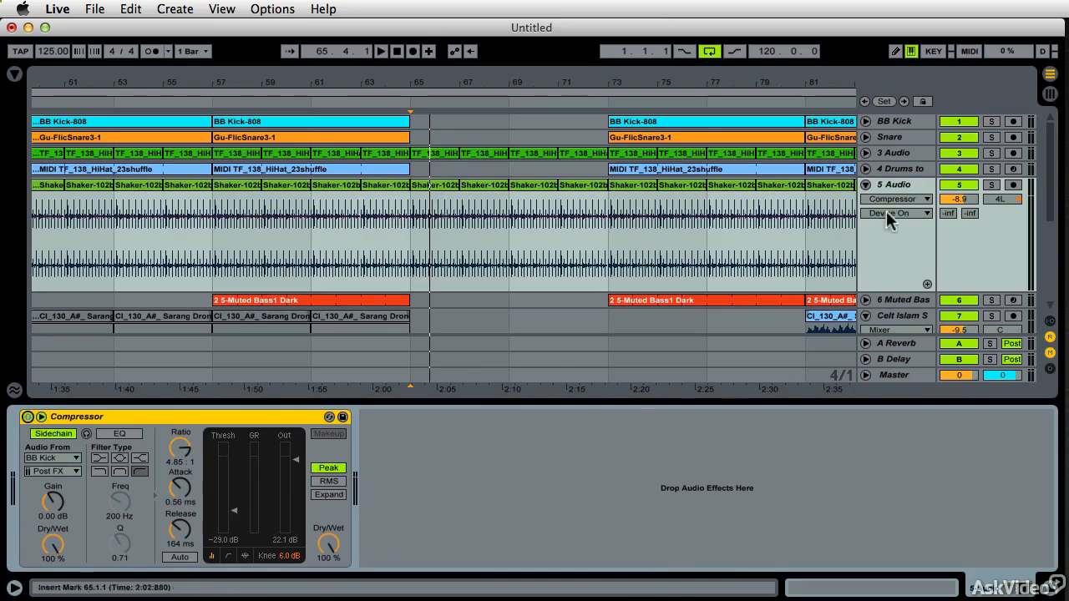
# Automate the 5 Audio Compressor's Device On to switch off between bars 65 and 73, and play the transition at bar 65
pyautogui.click(401, 216)
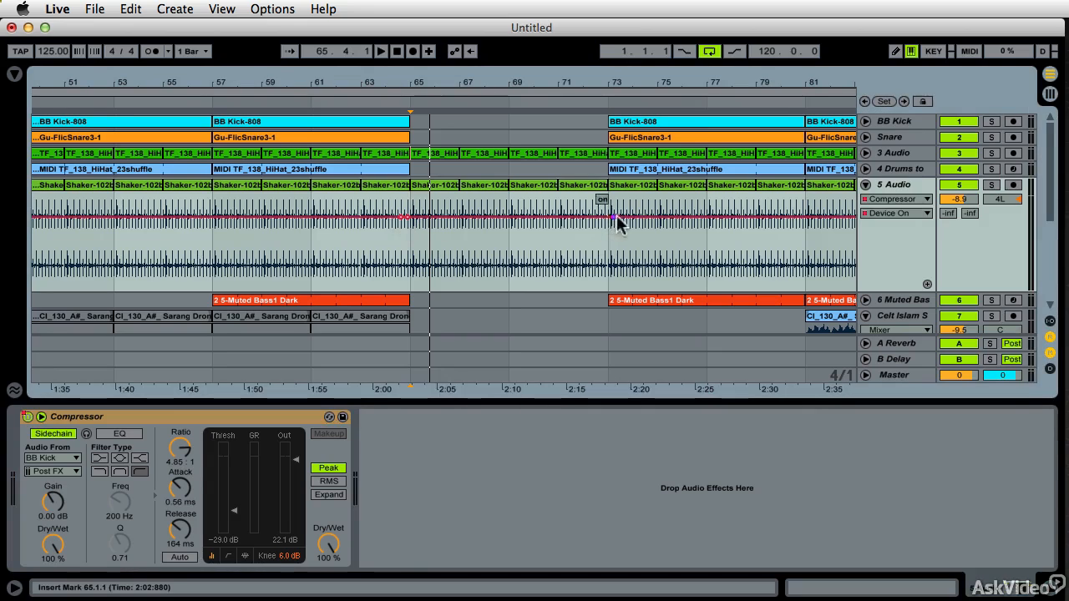
pyautogui.moveTo(579, 217); pyautogui.dragTo(572, 264)
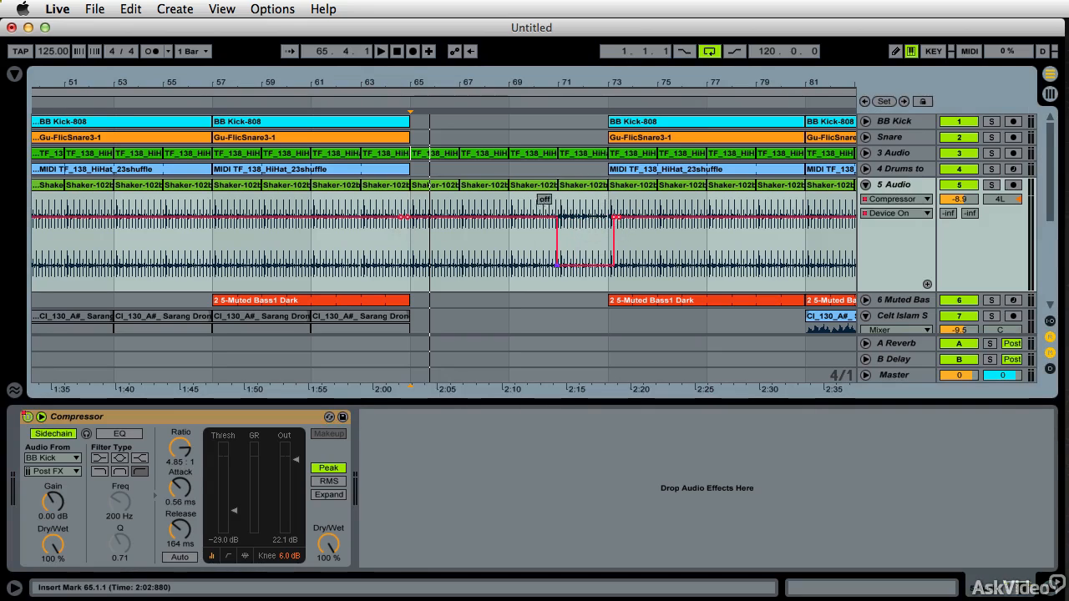
pyautogui.moveTo(433, 199); pyautogui.dragTo(396, 198)
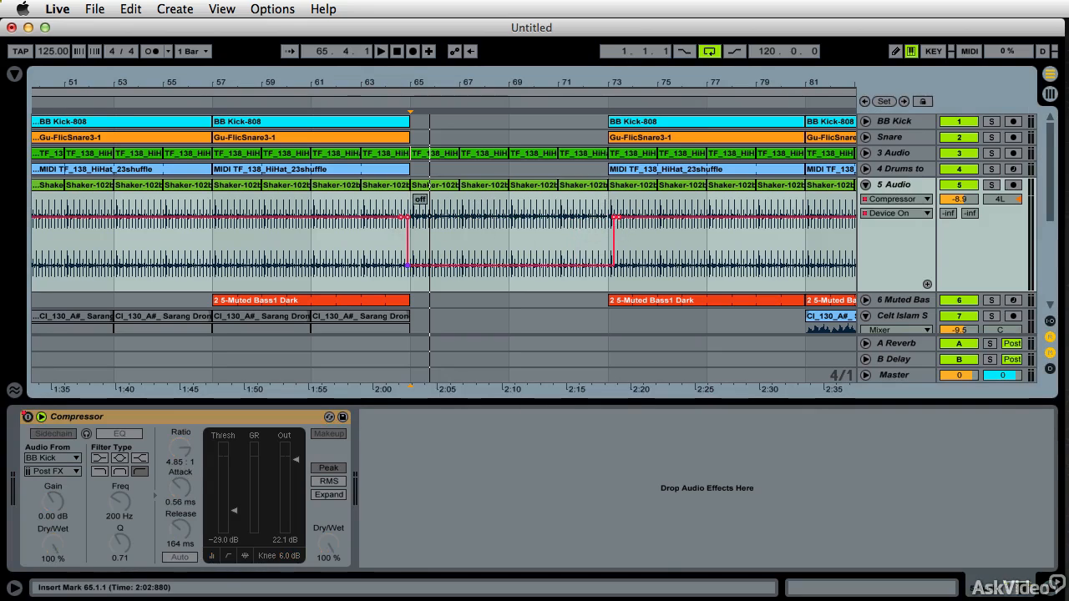
pyautogui.click(404, 114)
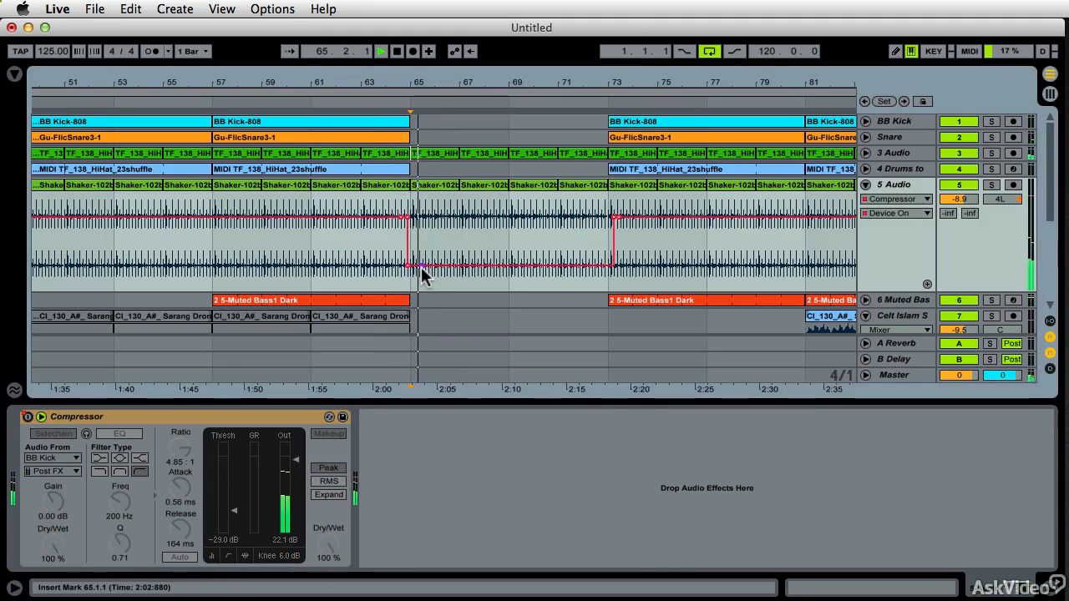
pyautogui.press('space')
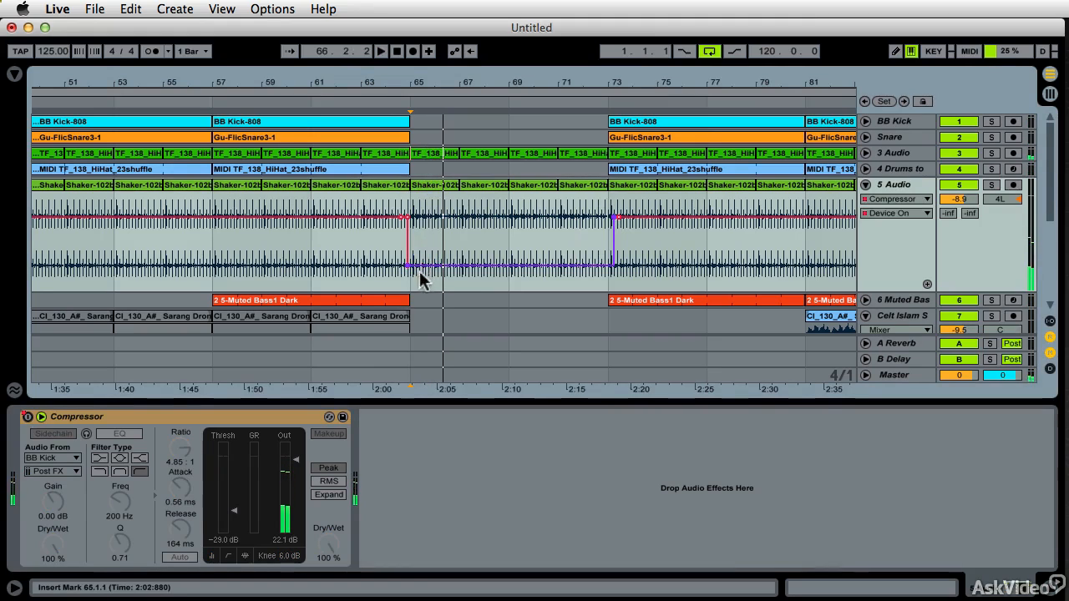
# Solo the 5 Audio track and play it from a few bars before bar 65 to hear the Compressor switch off
pyautogui.click(994, 185)
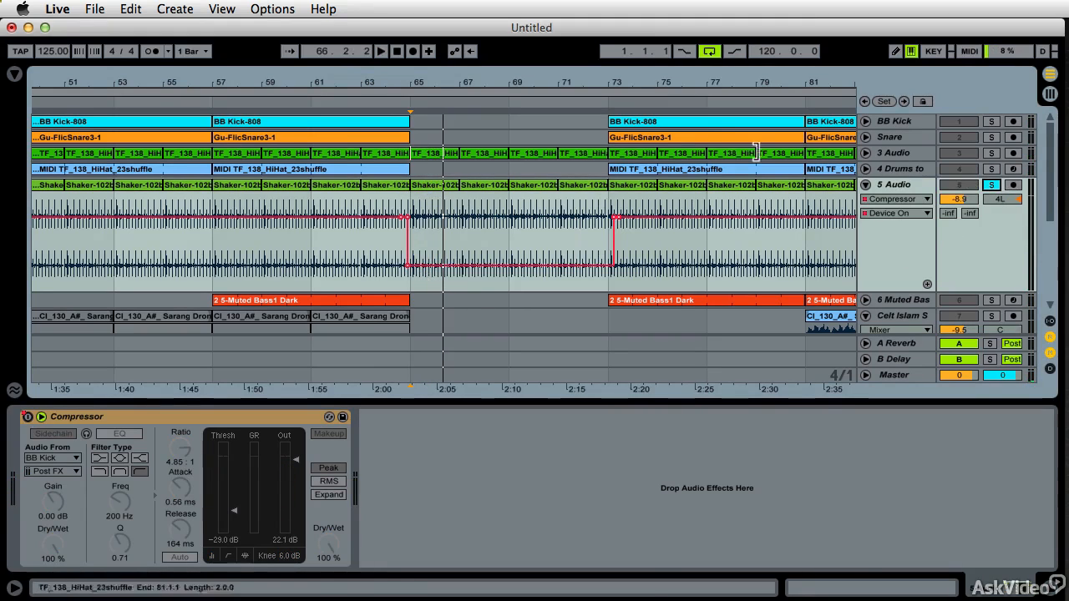
pyautogui.click(329, 102)
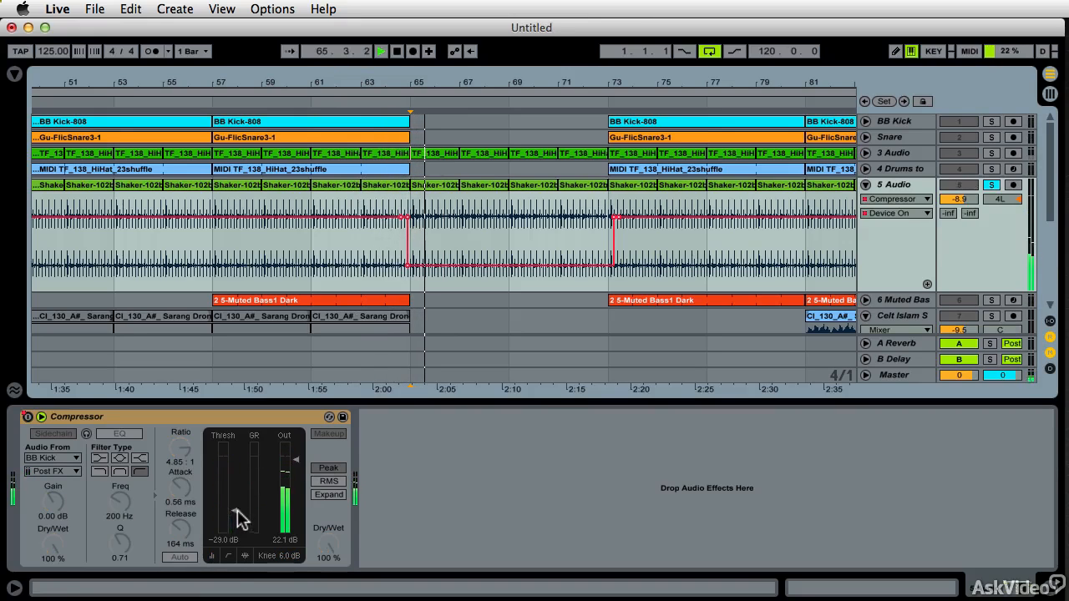
pyautogui.press('space')
# Add the Auto Filter preset Follow me.adv from the Audio Effects browser to the 5 Audio track and audition it
pyautogui.click(14, 75)
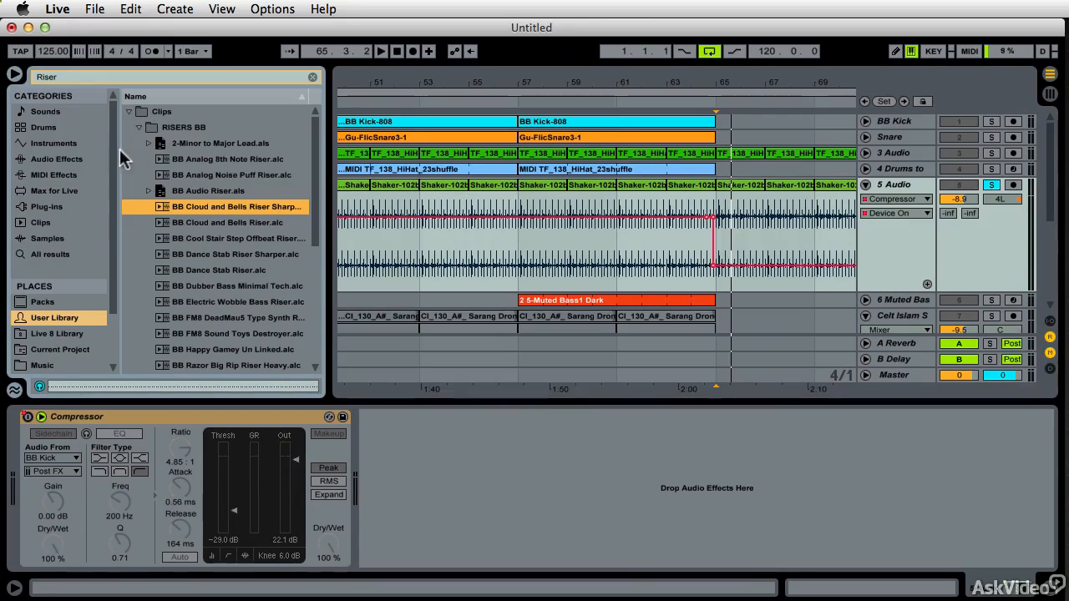
pyautogui.click(145, 129)
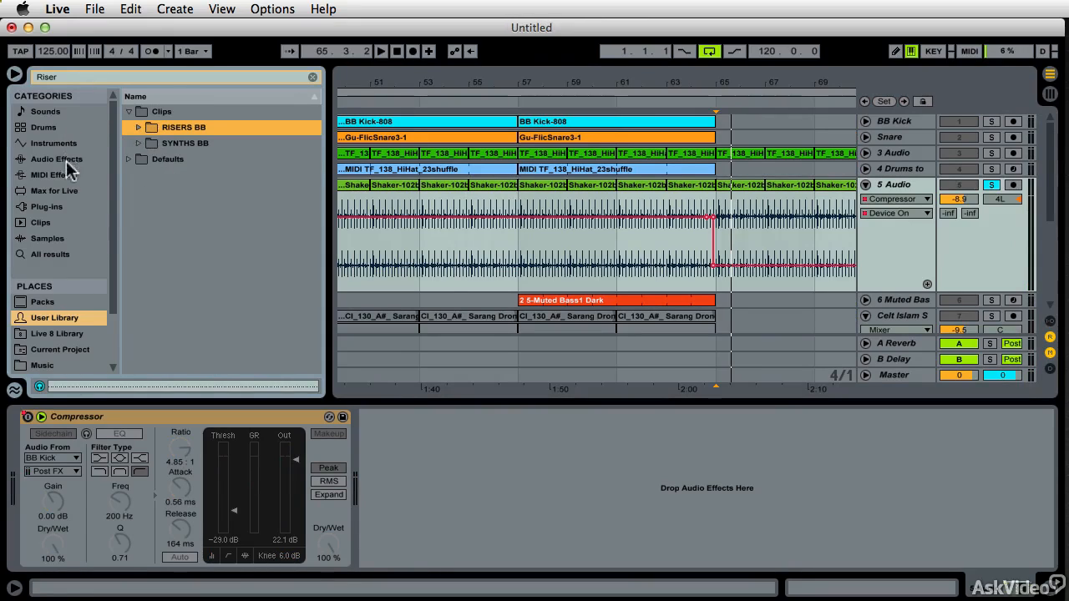
pyautogui.click(58, 159)
pyautogui.click(313, 77)
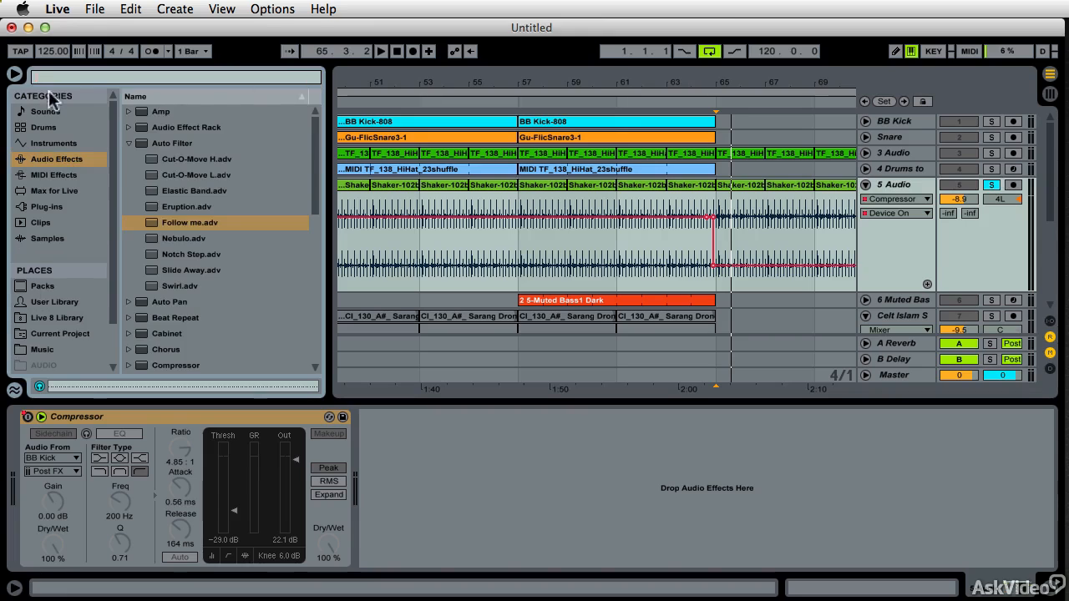
pyautogui.moveTo(155, 227); pyautogui.dragTo(416, 522)
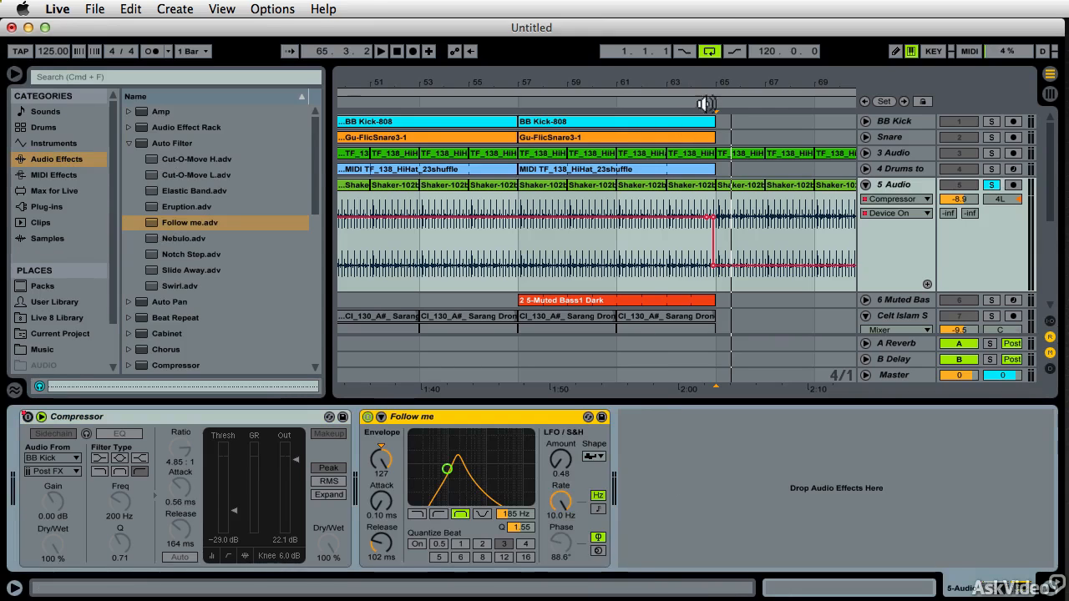
pyautogui.press('space')
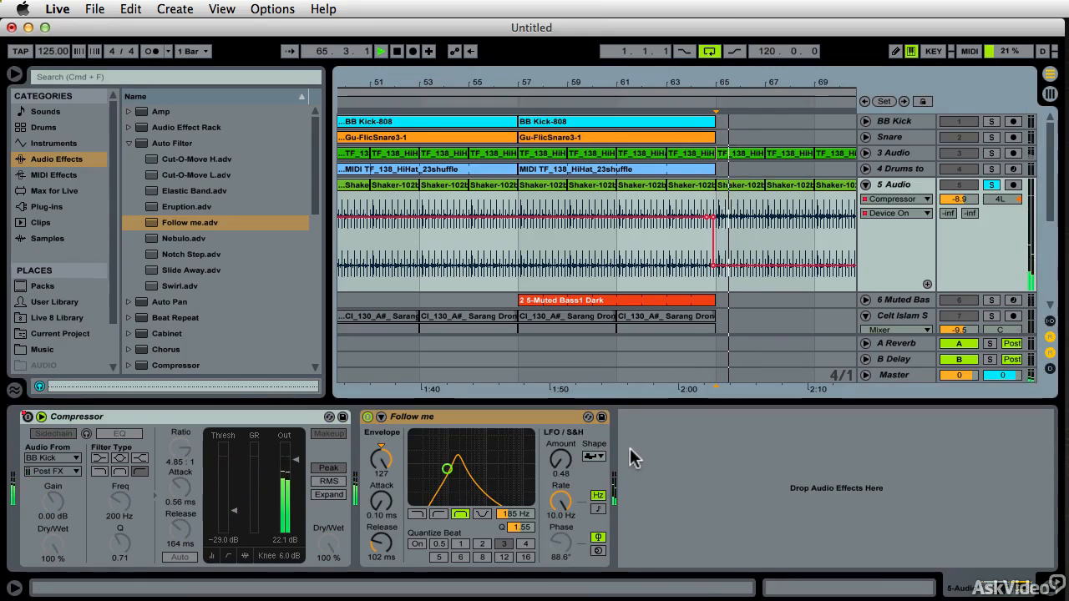
pyautogui.press('space')
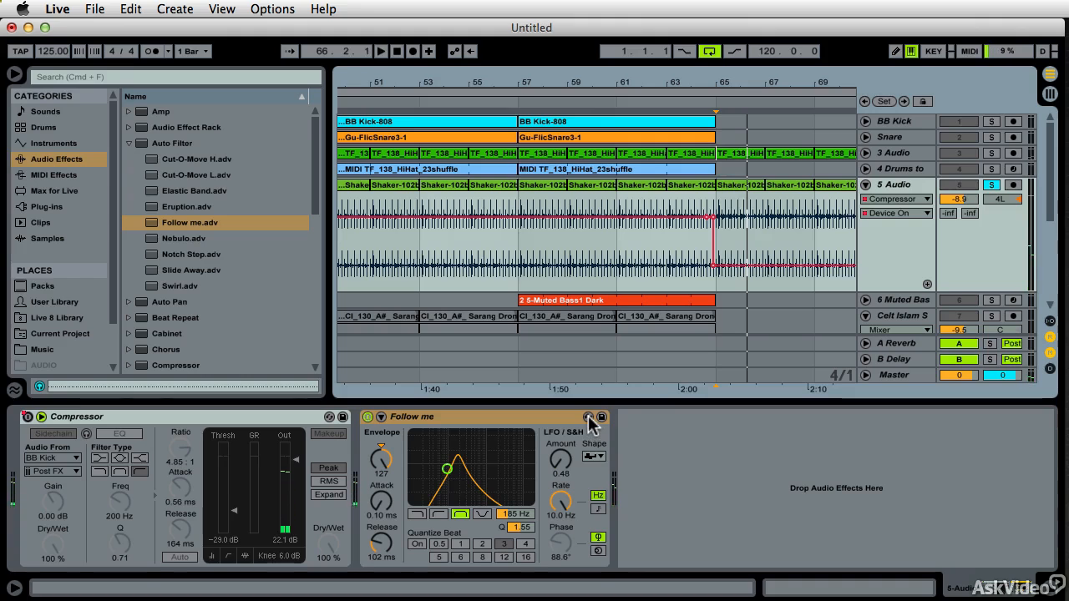
# Swap the Follow me filter for the Cut-O-Move L.adv preset and audition it around bar 65
pyautogui.click(588, 417)
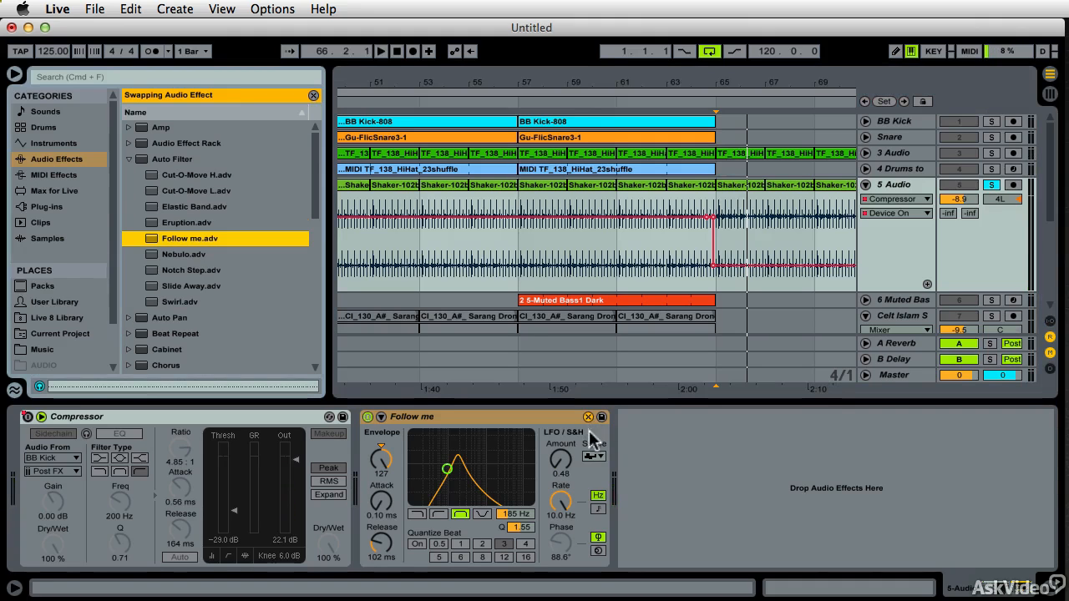
pyautogui.doubleClick(213, 191)
pyautogui.hscroll(10, 643, 310)
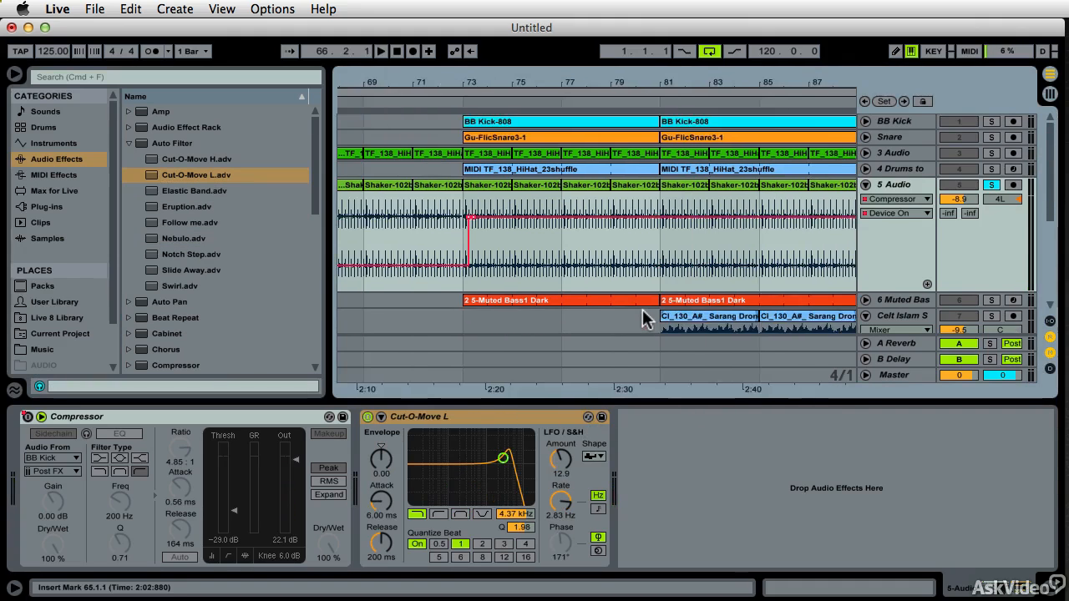
pyautogui.hscroll(-7, 643, 310)
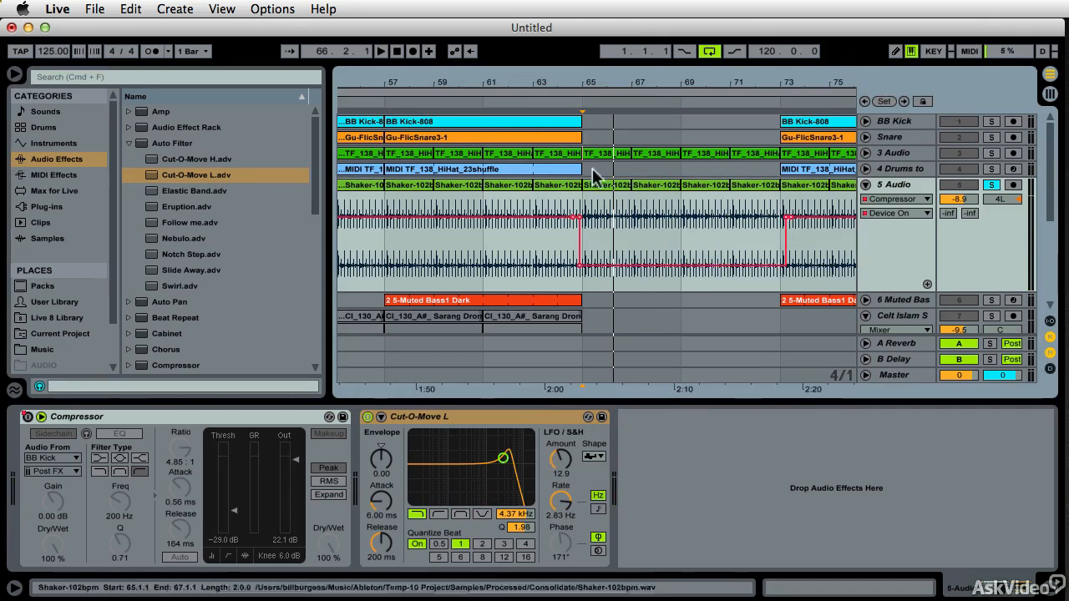
pyautogui.click(573, 109)
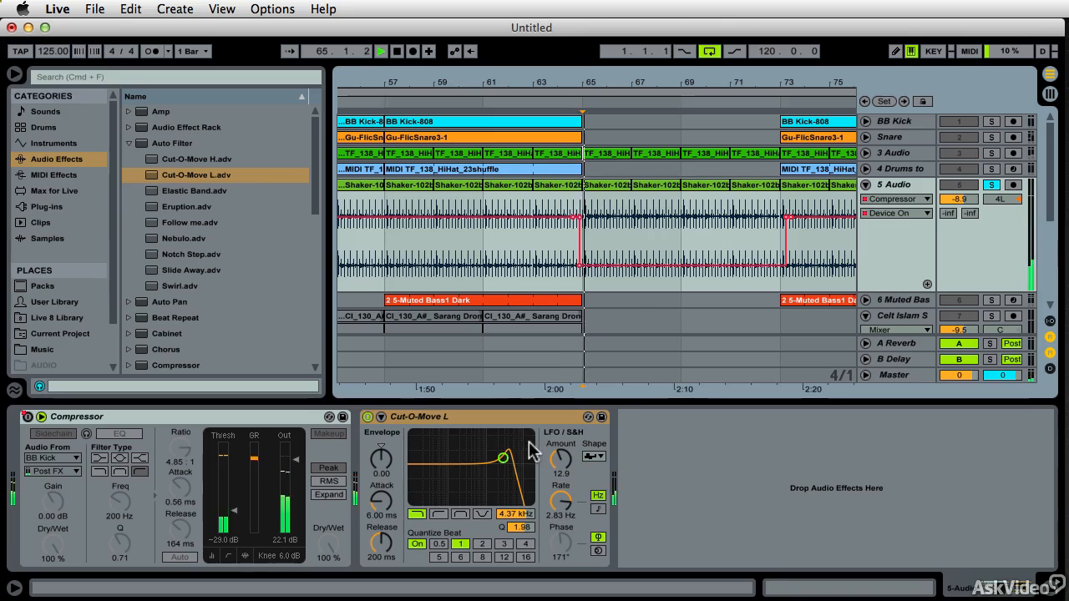
pyautogui.press('space')
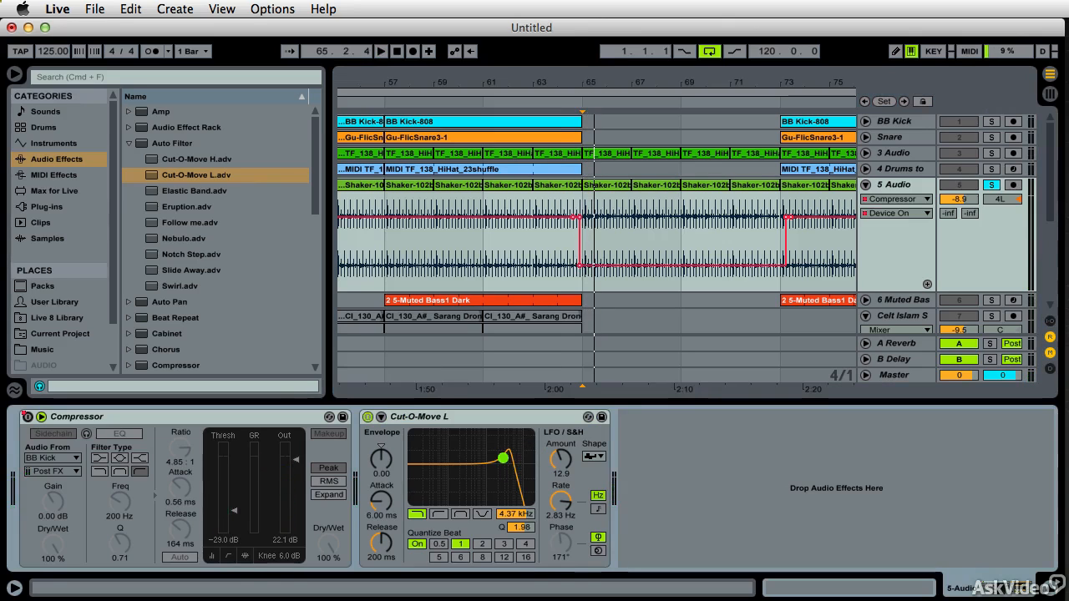
# Show the Cut-O-Move L automation on the 5 Audio track and set the filter to 3.78 kHz with a Q of 1.95
pyautogui.click(895, 199)
pyautogui.click(906, 254)
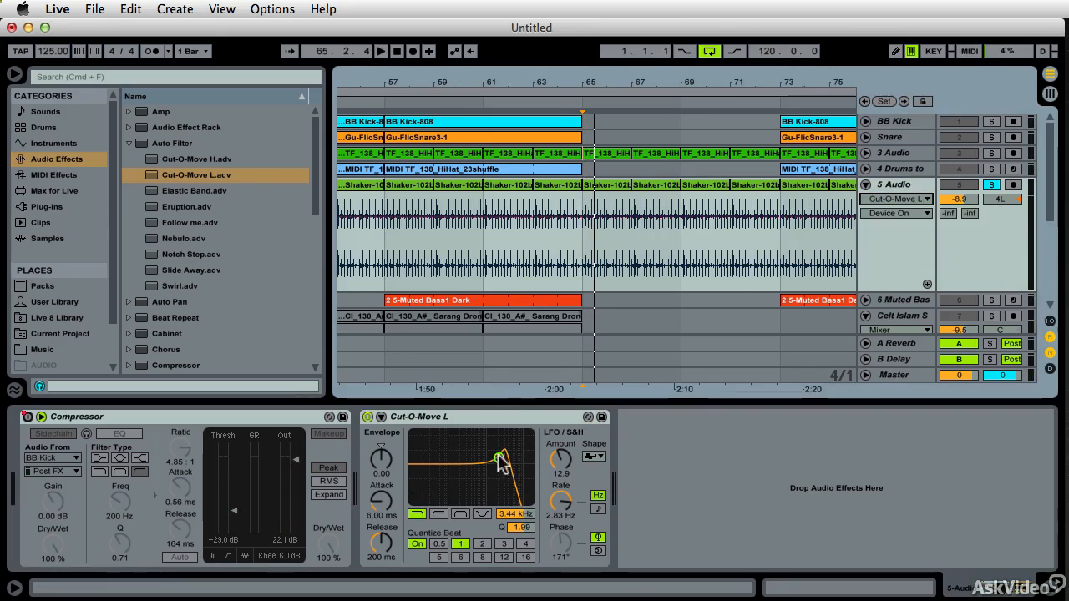
pyautogui.moveTo(498, 457); pyautogui.dragTo(496, 458)
# Set the filter's Envelope to 16.1 and automate it to ramp down from bar 65 to bar 73, returning to its original level
pyautogui.moveTo(394, 472); pyautogui.dragTo(381, 460)
pyautogui.click(582, 236)
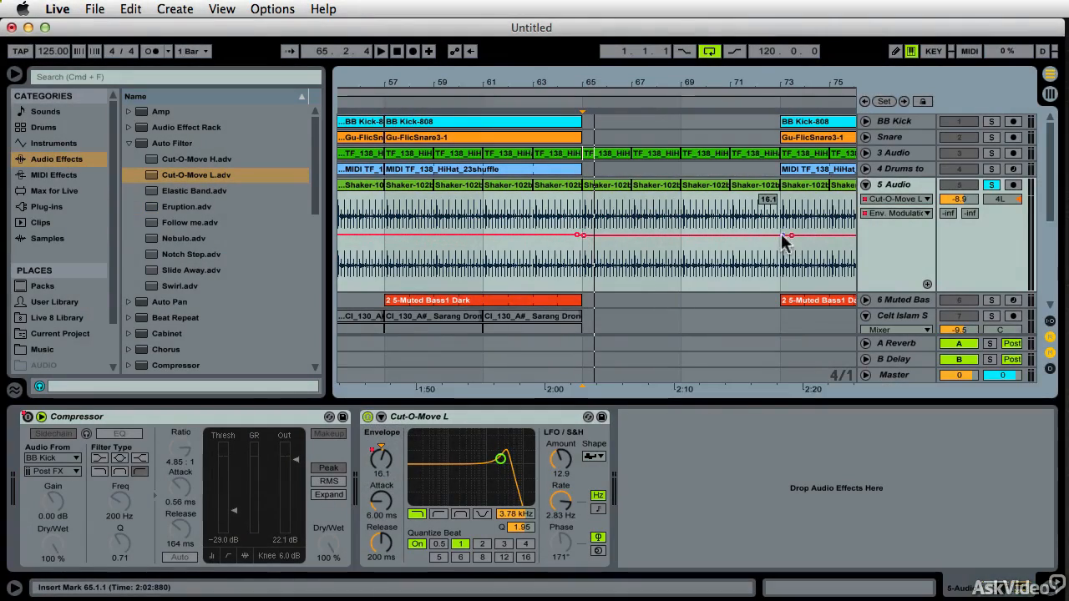
pyautogui.moveTo(784, 240); pyautogui.dragTo(777, 294)
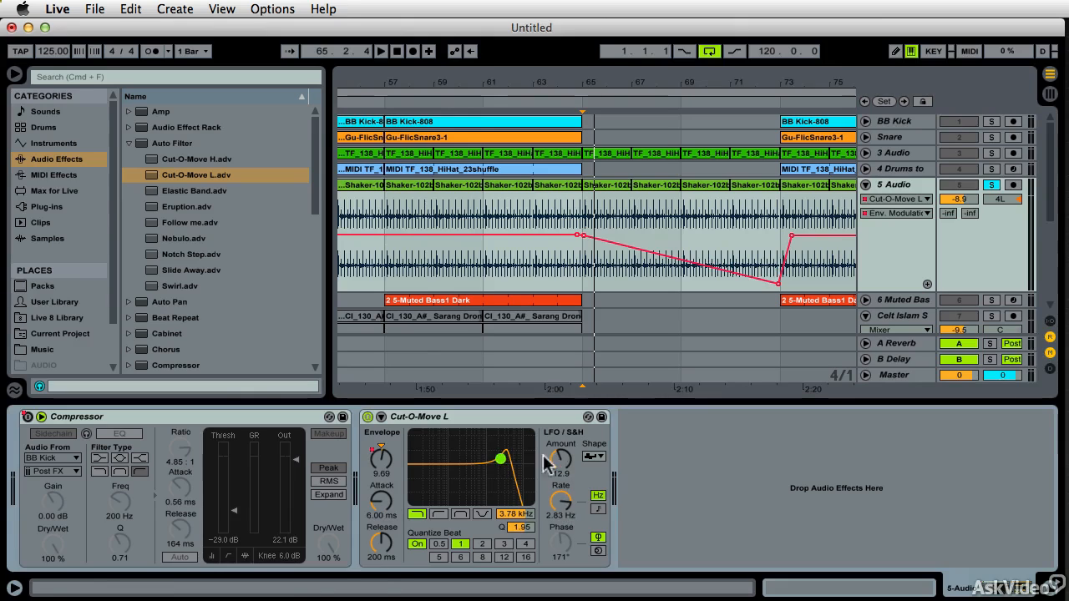
# Automate the filter's LFO Amount on 5 Audio to ramp up from bar 65 to 27.4 at bar 73, returning to its original level, and play it back
pyautogui.moveTo(560, 462); pyautogui.dragTo(560, 458)
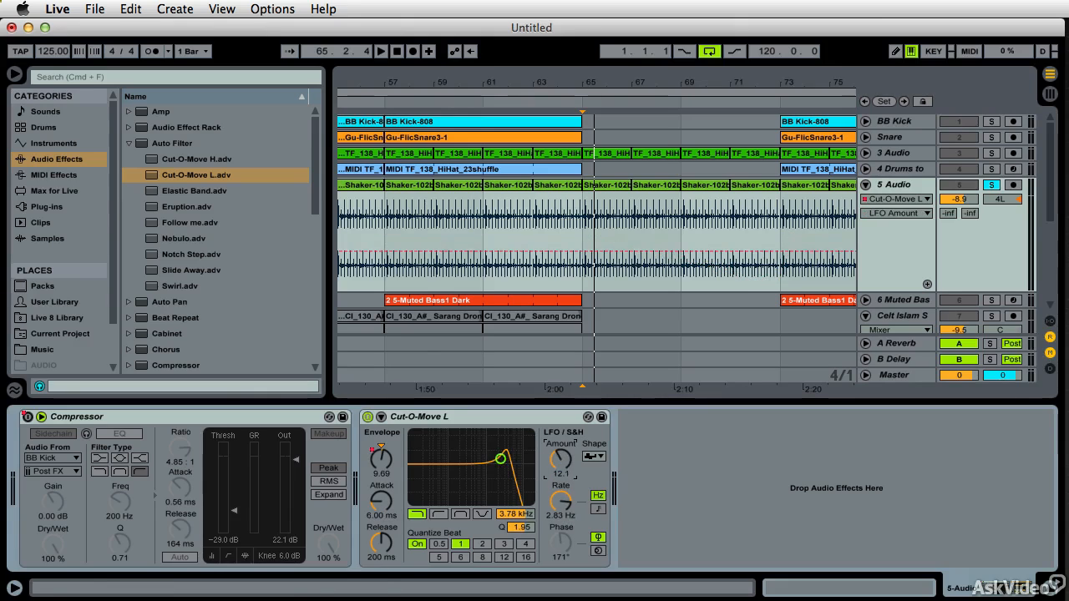
pyautogui.click(578, 248)
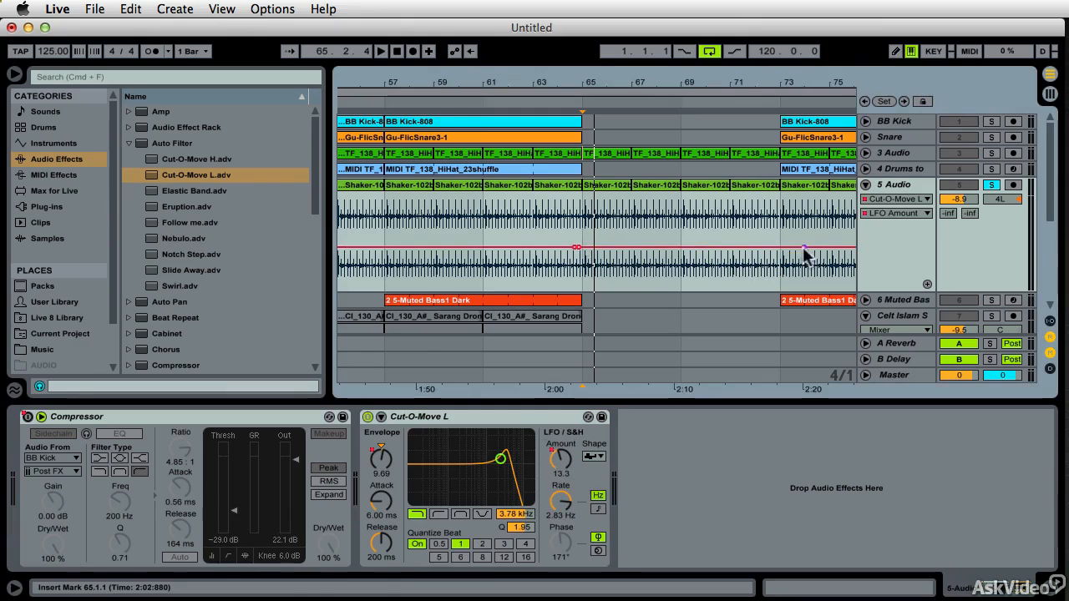
pyautogui.moveTo(782, 248); pyautogui.dragTo(778, 202)
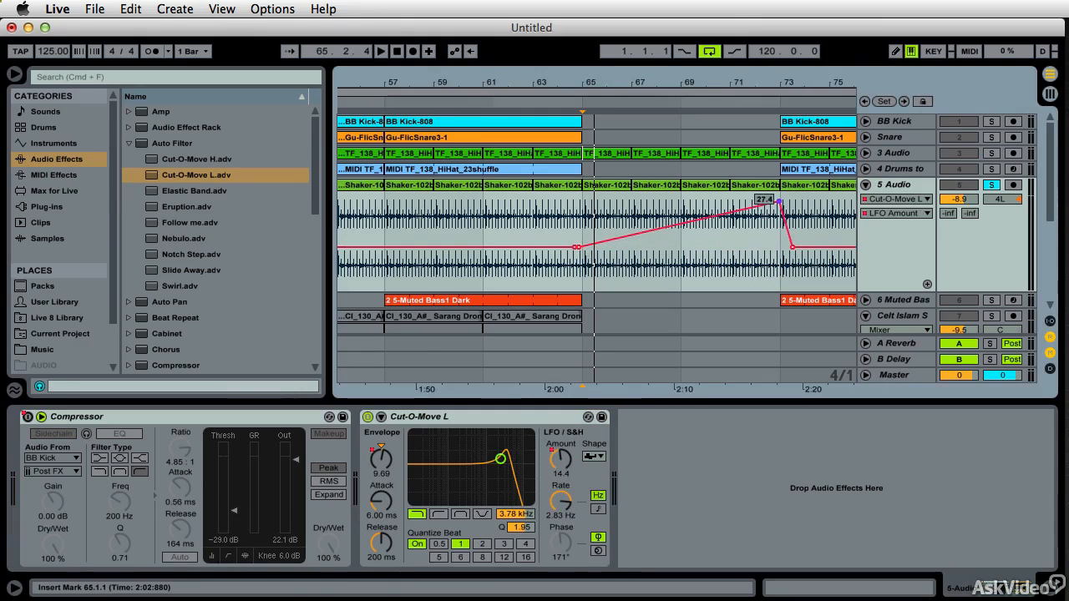
pyautogui.click(591, 101)
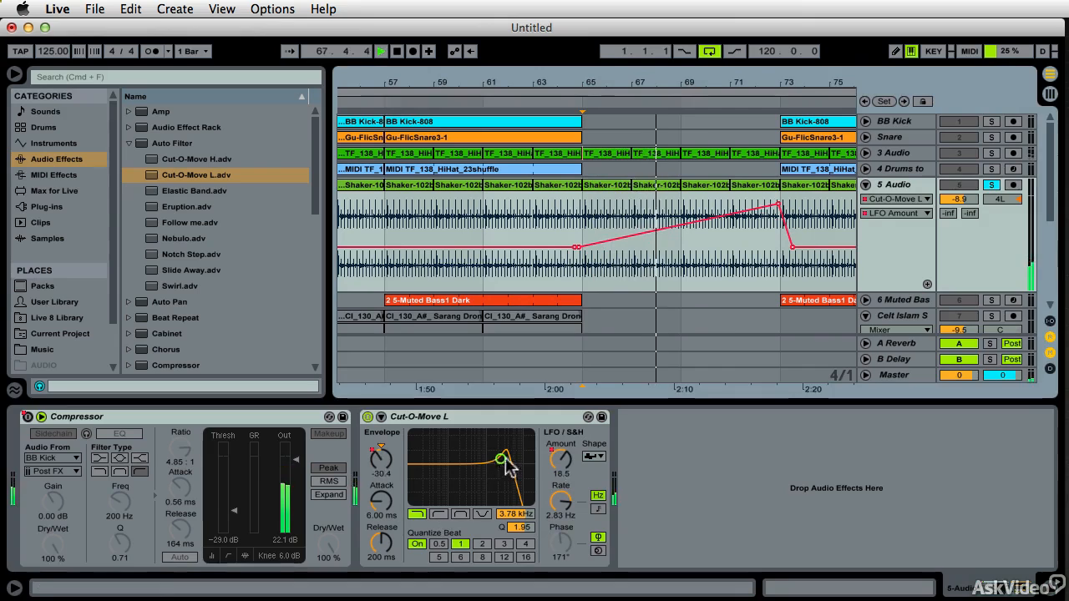
# Set the filter to 1.00 kHz with a Q of 2.44 and automate Frequency to ramp up from bar 65 to bar 73, returning to its base level
pyautogui.moveTo(501, 459); pyautogui.dragTo(477, 449)
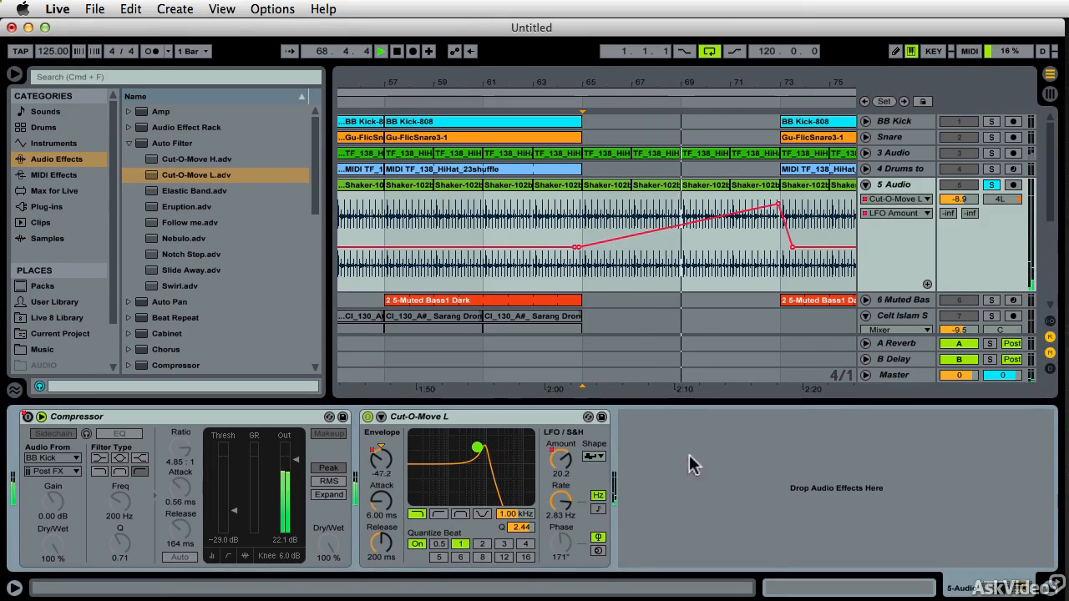
pyautogui.click(890, 213)
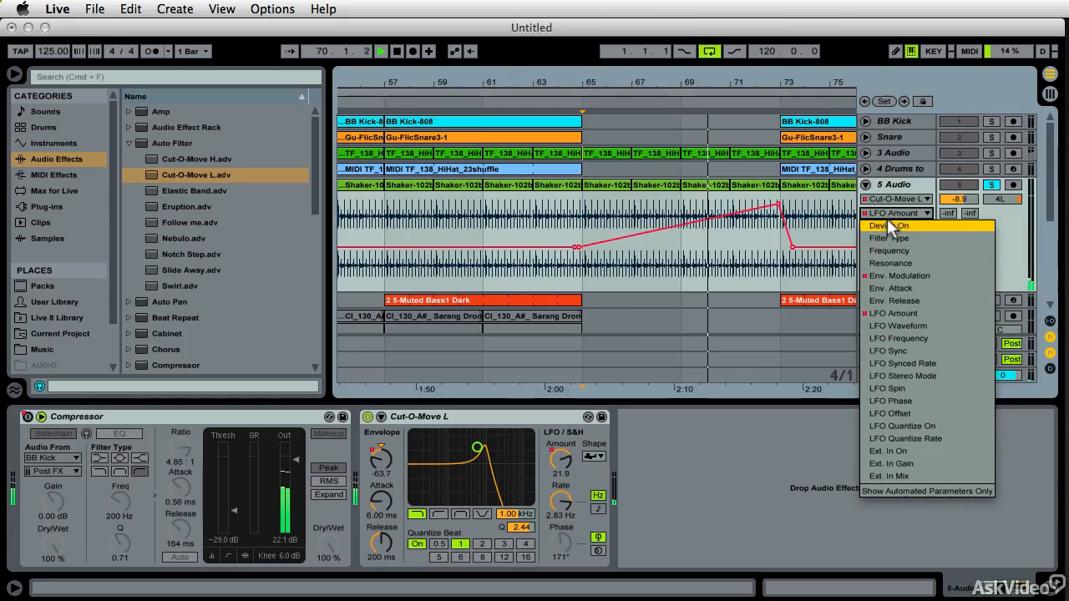
pyautogui.click(890, 251)
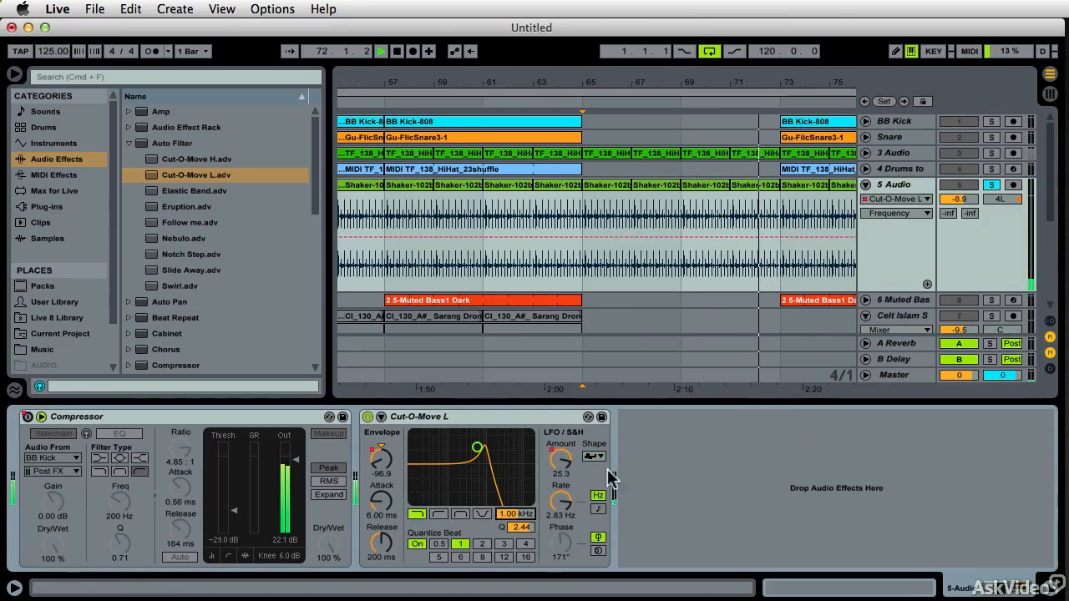
pyautogui.click(583, 239)
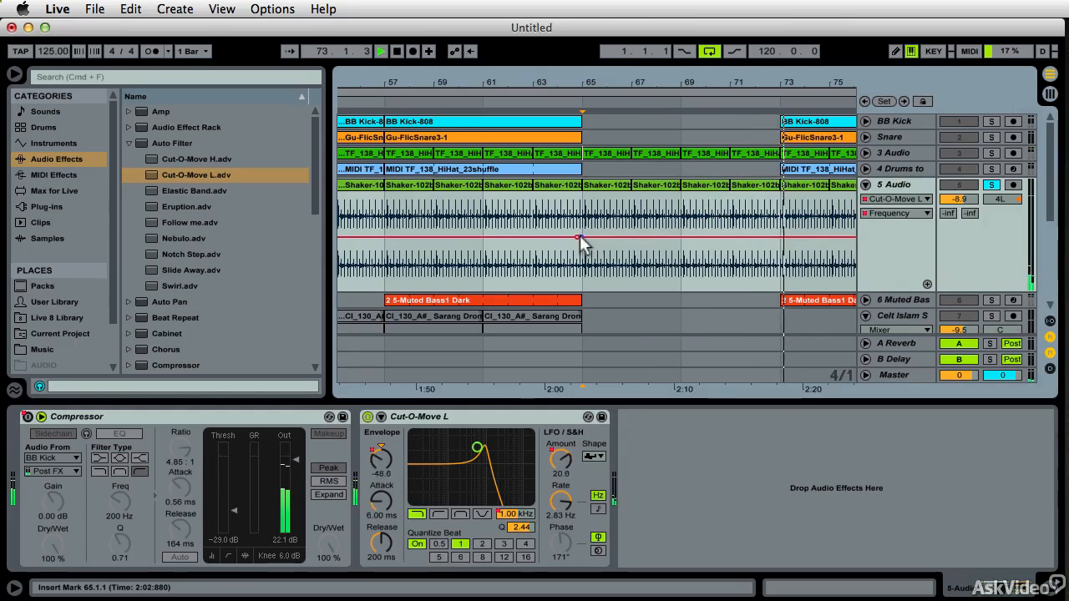
pyautogui.click(793, 238)
pyautogui.moveTo(781, 237); pyautogui.dragTo(780, 195)
pyautogui.click(729, 101)
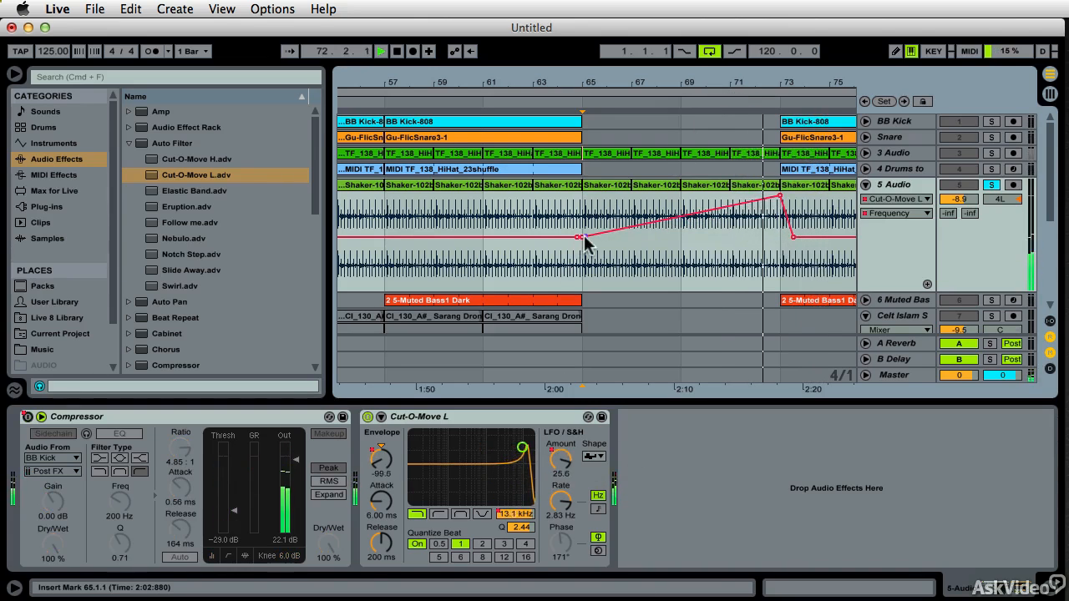
# Try starting the Frequency ramp from a lower level at bar 65 during playback
pyautogui.moveTo(585, 241); pyautogui.dragTo(582, 289)
pyautogui.click(568, 102)
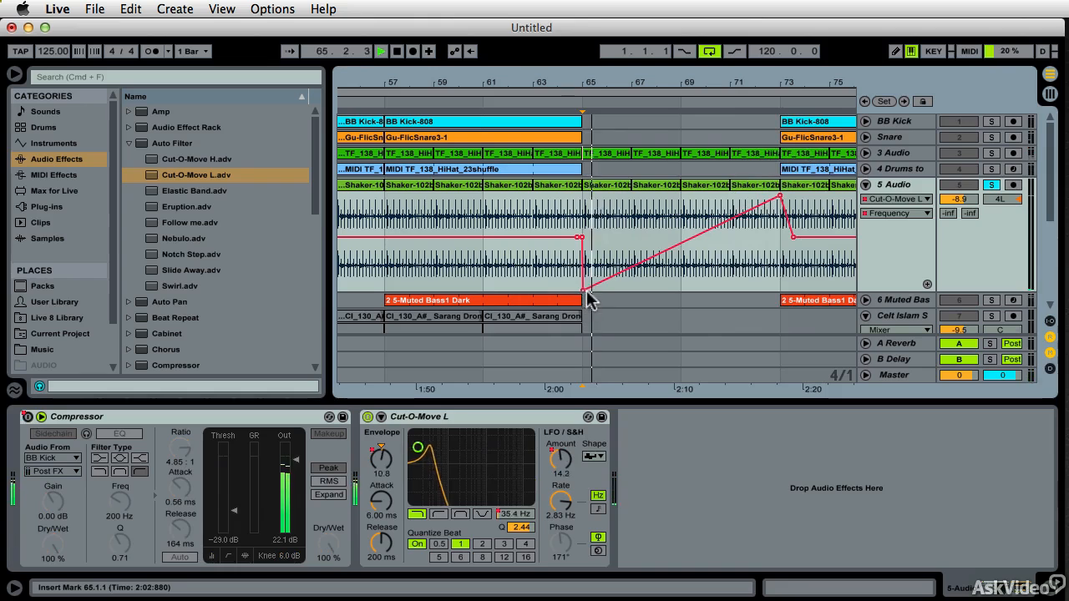
pyautogui.moveTo(584, 290); pyautogui.dragTo(584, 269)
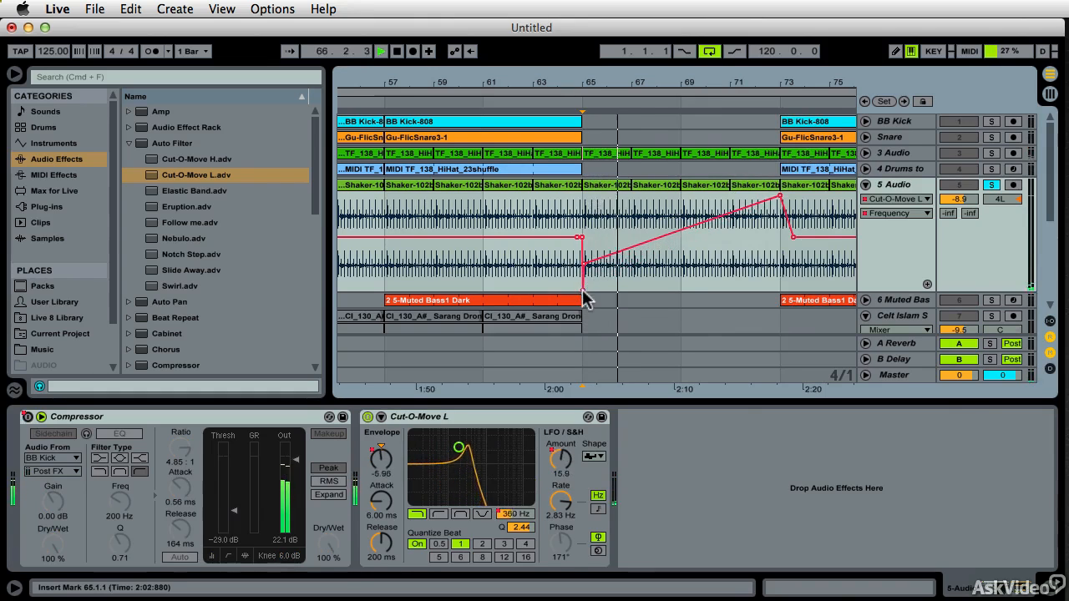
pyautogui.moveTo(584, 266); pyautogui.dragTo(582, 236)
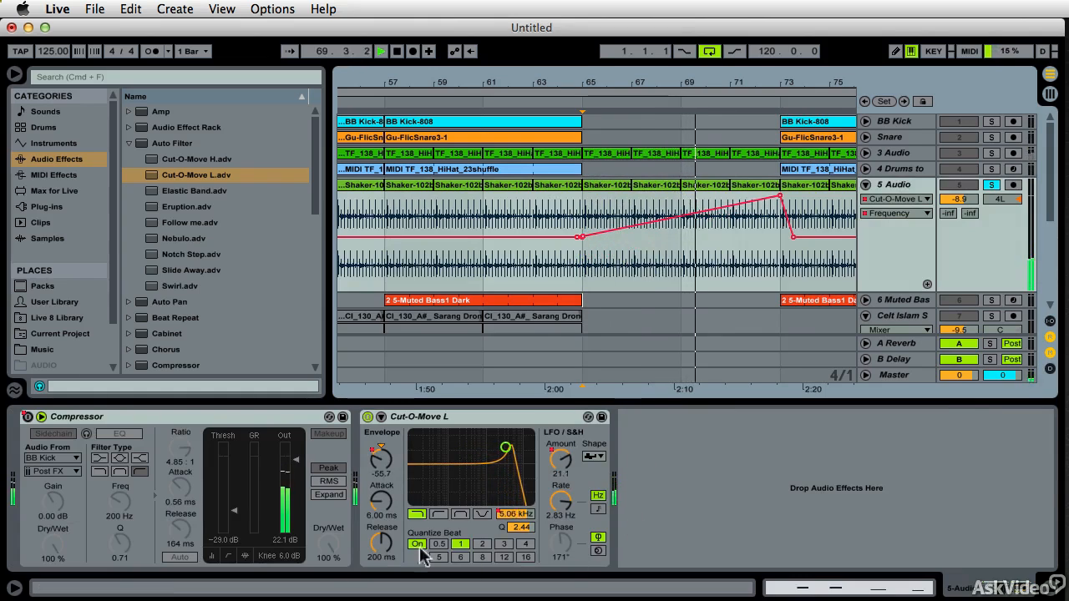
# Set the filter's LFO rate to 2.40 Hz and its shape to triangle, and stop playback
pyautogui.moveTo(561, 500)
pyautogui.mouseDown()
pyautogui.moveTo(562, 532)
pyautogui.moveTo(561, 506)
pyautogui.mouseUp()
pyautogui.click(595, 456)
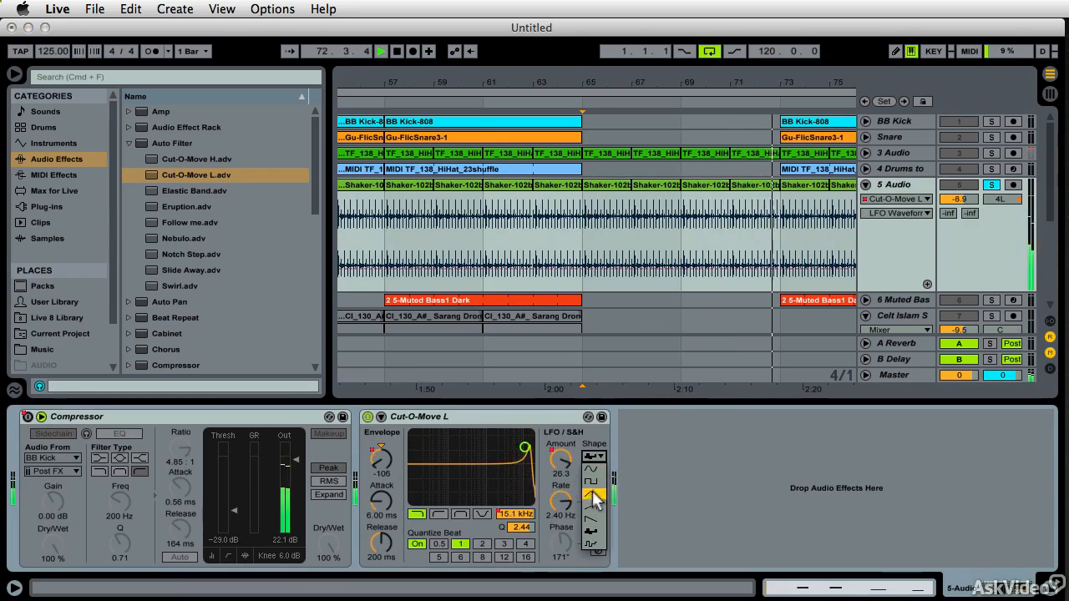
pyautogui.click(594, 496)
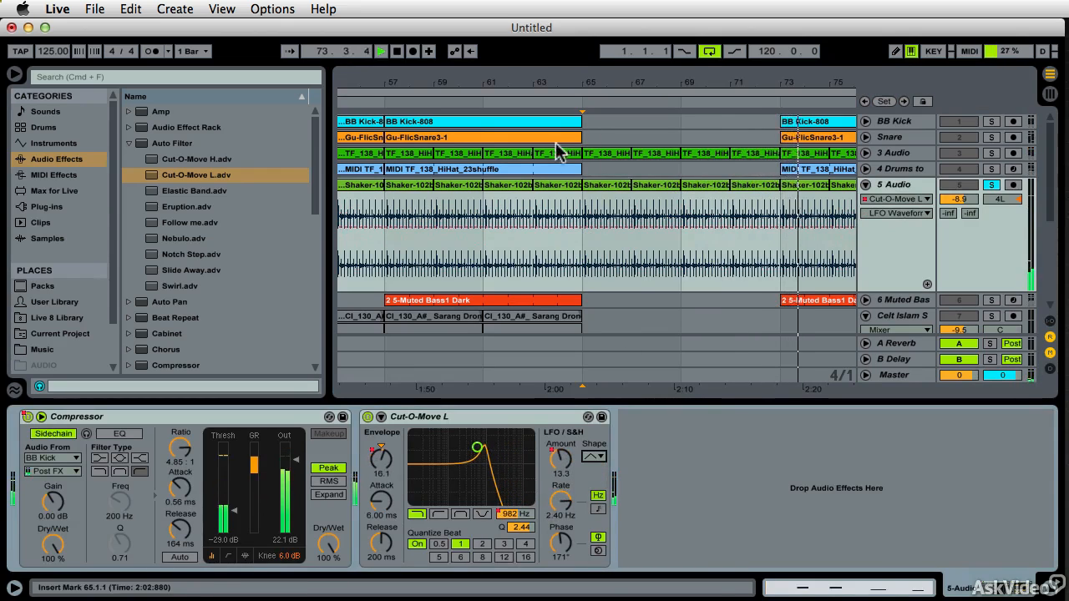
pyautogui.click(396, 51)
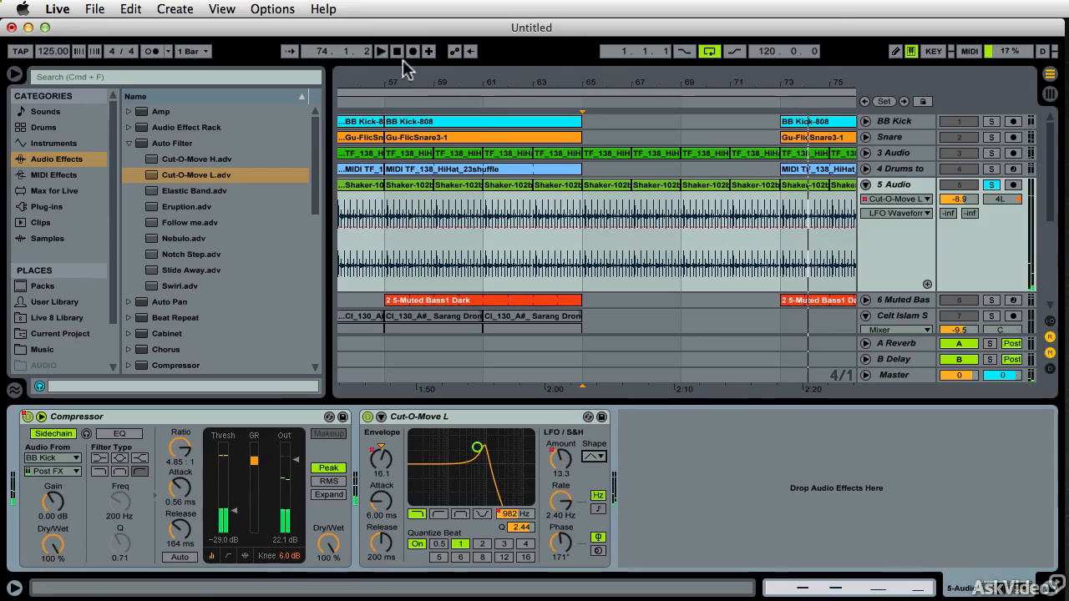
# Unsolo the 5 Audio track and audition the full mix from around bar 65
pyautogui.click(992, 185)
pyautogui.click(548, 104)
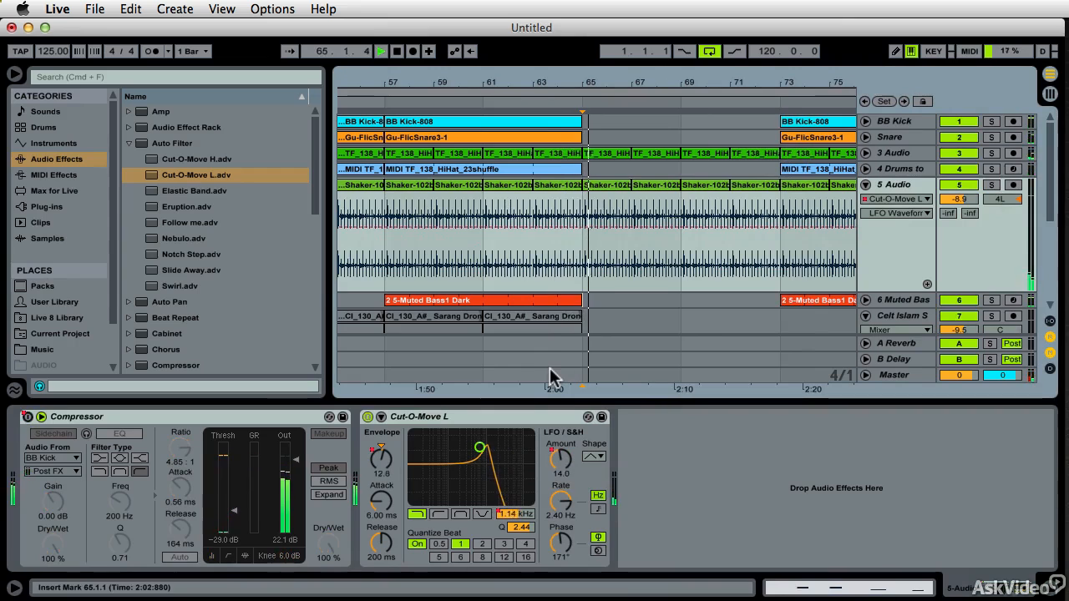
pyautogui.press('space')
# Hide the browser and limit the tracks' automation choosers to automated parameters only
pyautogui.scroll(-5, 740, 324)
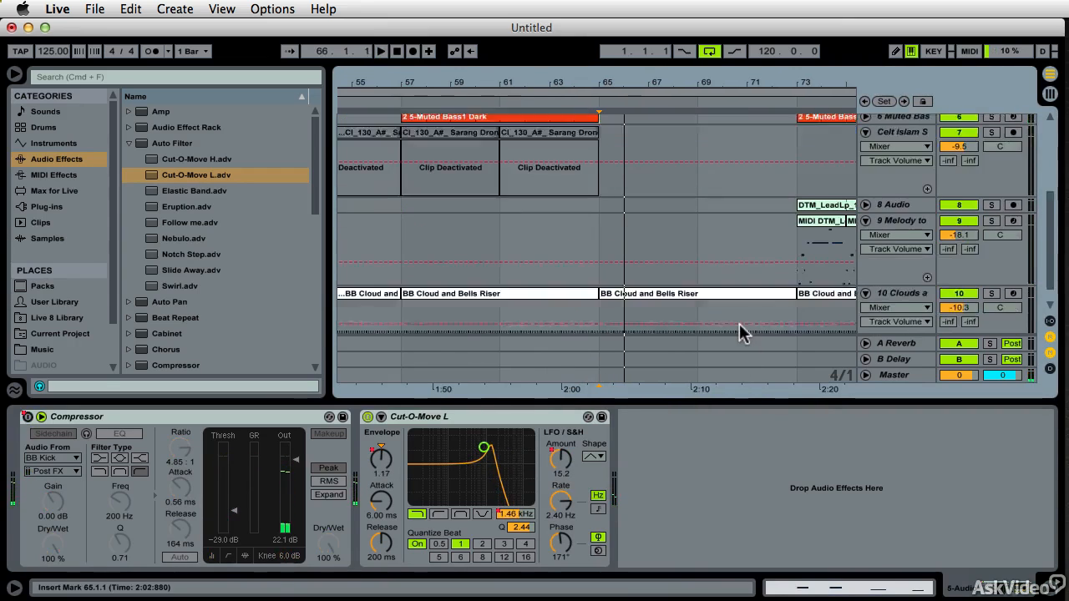
pyautogui.scroll(-1, 740, 324)
pyautogui.scroll(5, 711, 295)
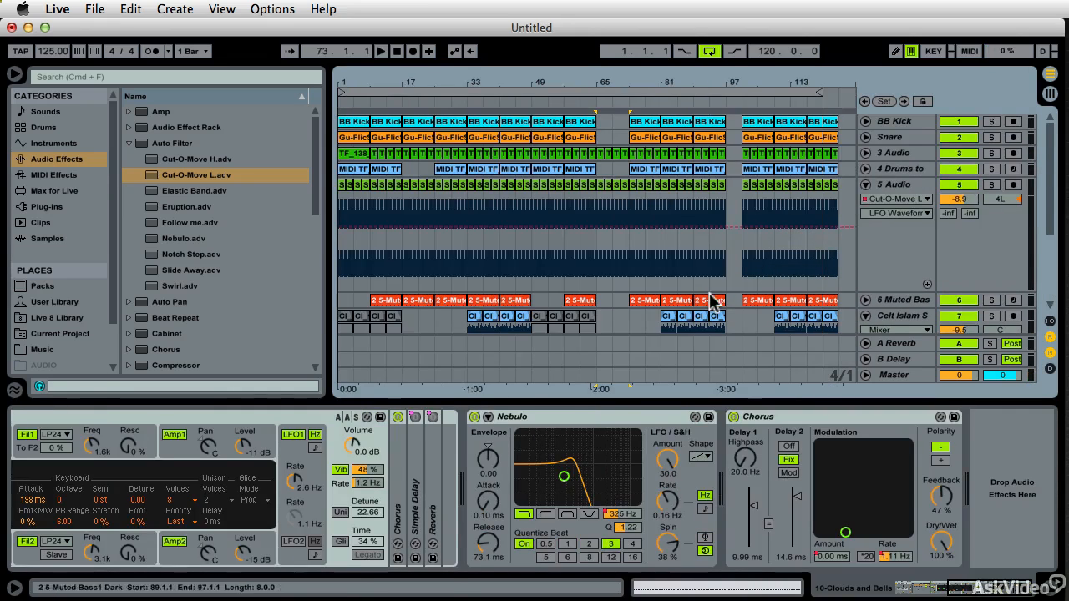
pyautogui.click(15, 74)
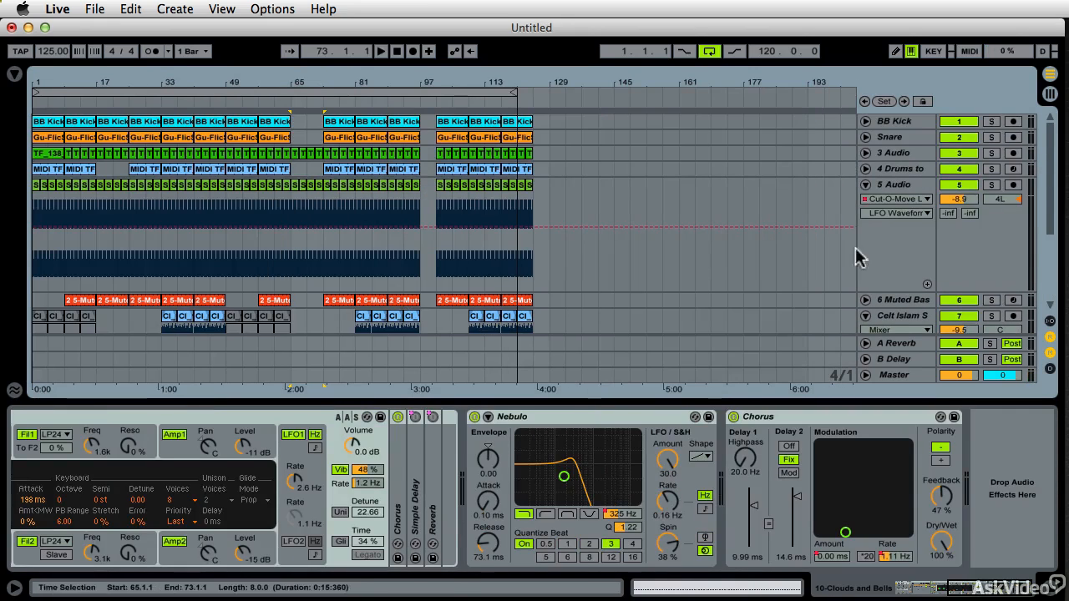
pyautogui.click(880, 212)
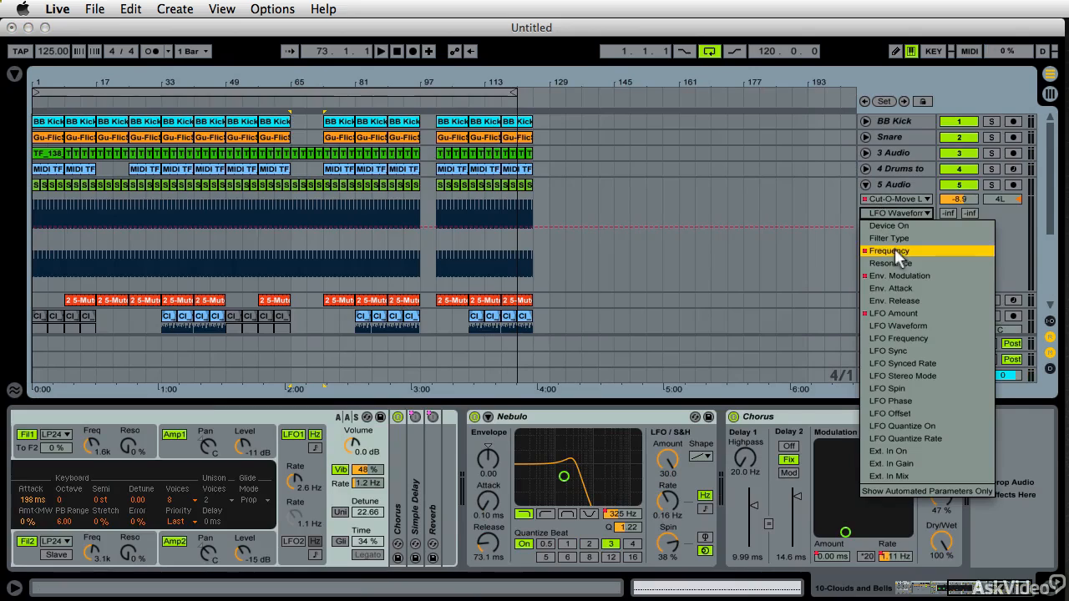
pyautogui.click(927, 492)
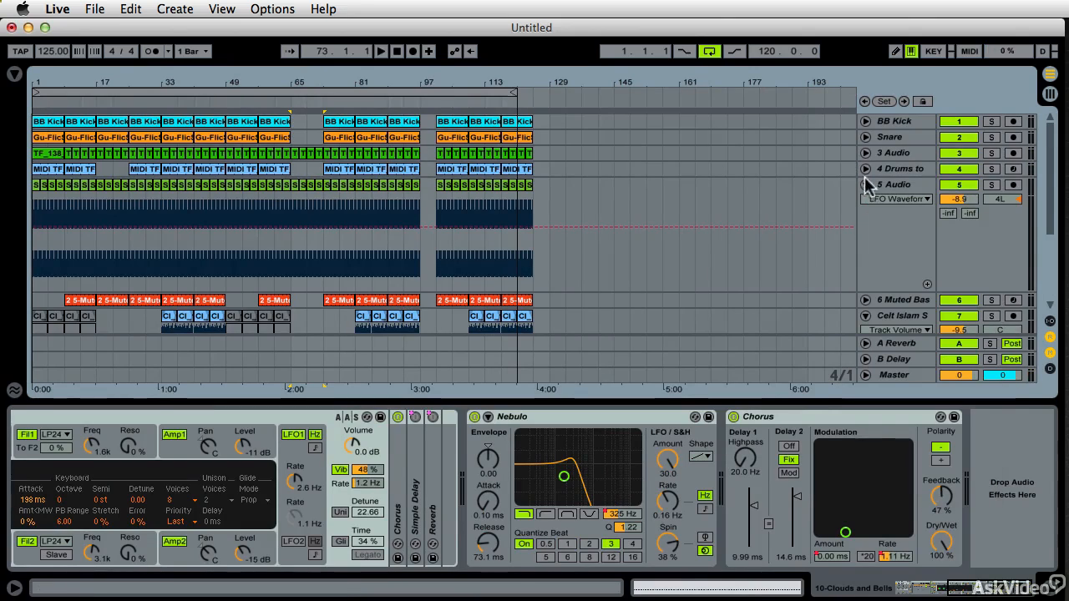
# Review the Device On, Frequency, Env. Modulation and LFO Amount automation on the 5 Audio track
pyautogui.click(882, 199)
pyautogui.click(893, 248)
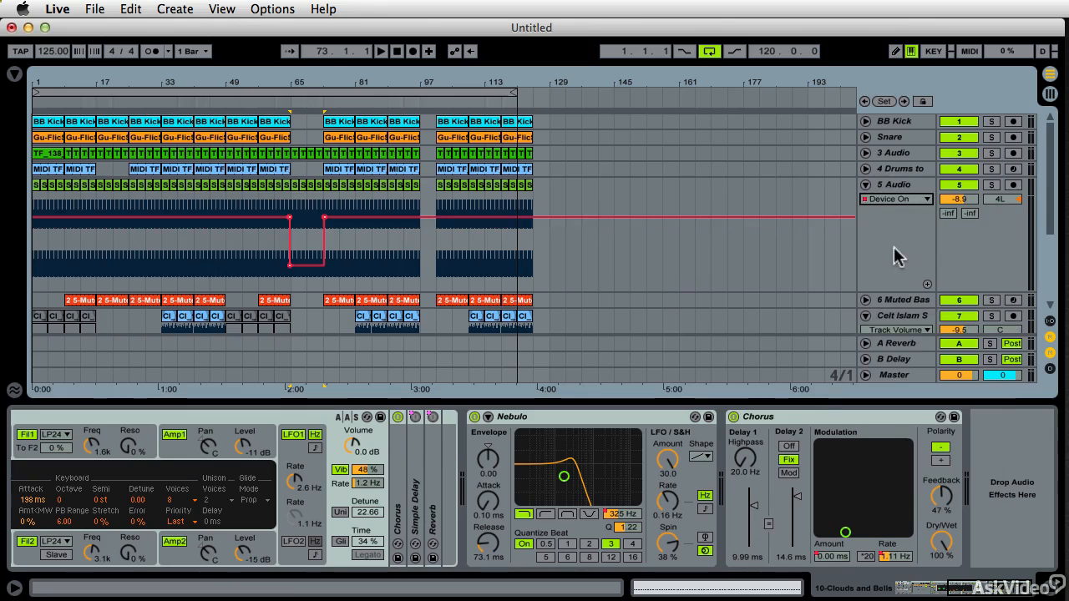
pyautogui.click(883, 198)
pyautogui.click(888, 247)
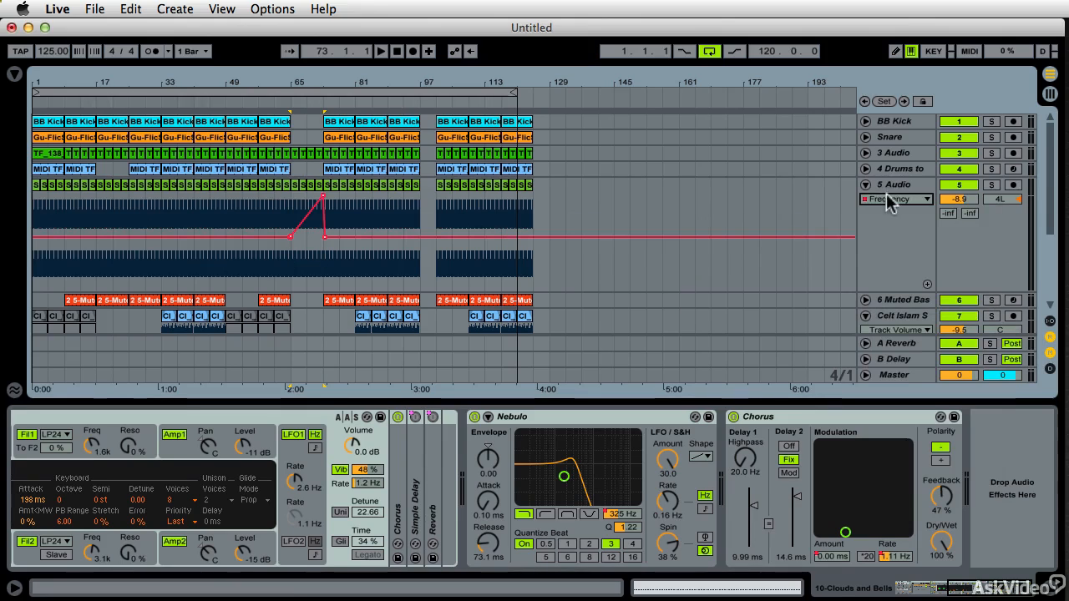
pyautogui.click(887, 198)
pyautogui.click(893, 262)
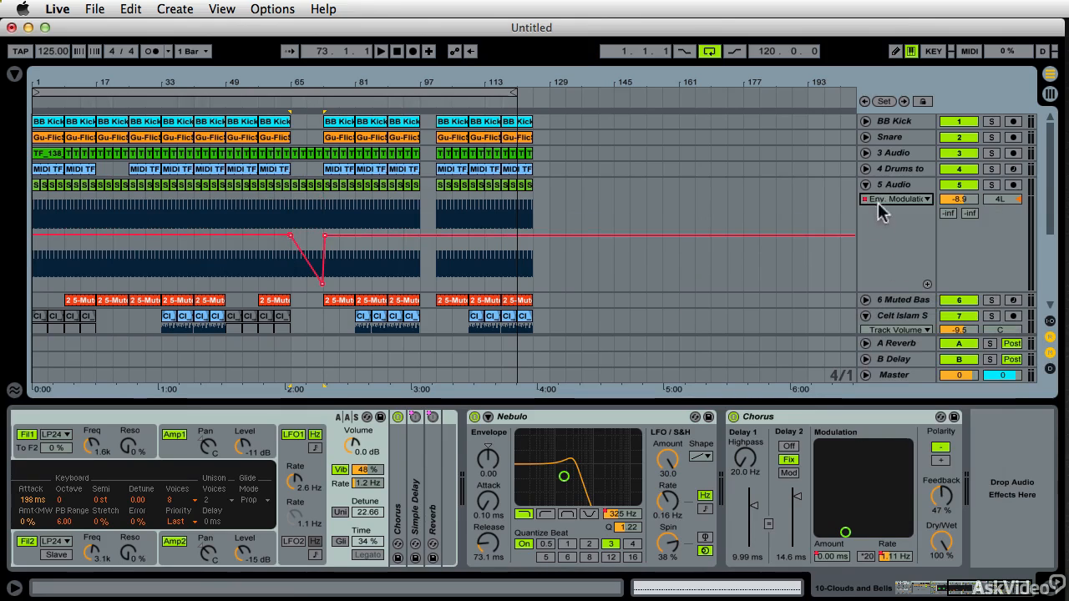
pyautogui.click(886, 198)
pyautogui.click(893, 272)
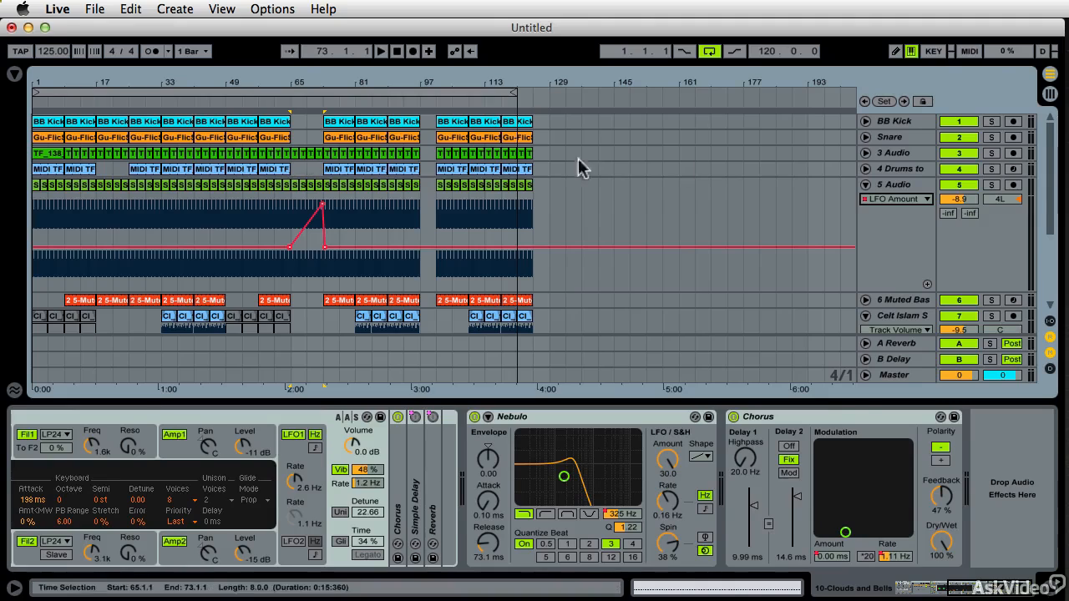
# Unfold the 3 Audio track and review its Redux Sample Hard and Compressor Device On automation
pyautogui.click(894, 154)
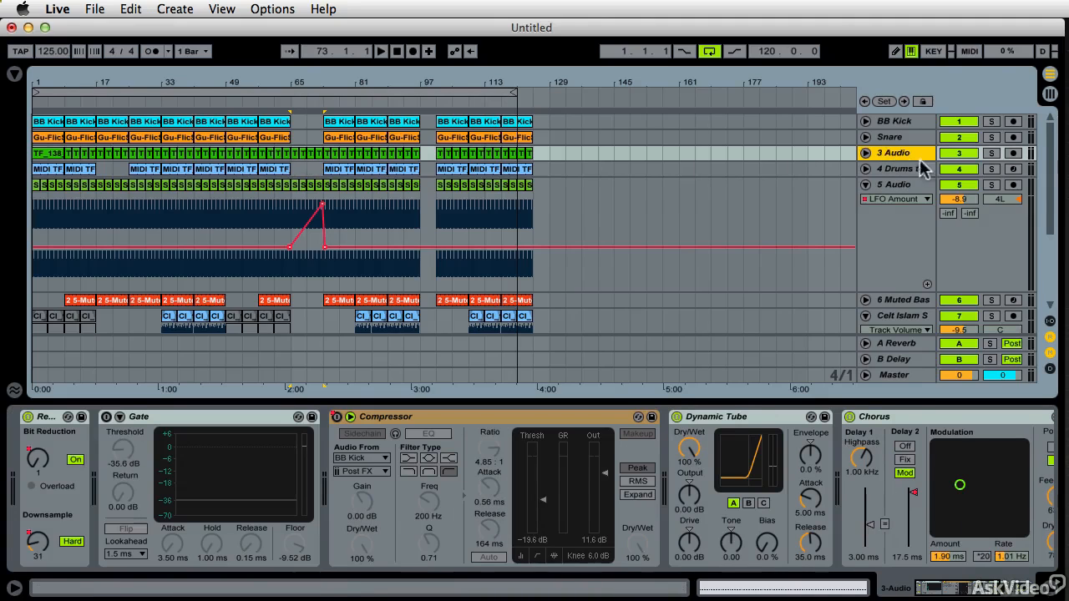
pyautogui.click(865, 154)
pyautogui.click(879, 170)
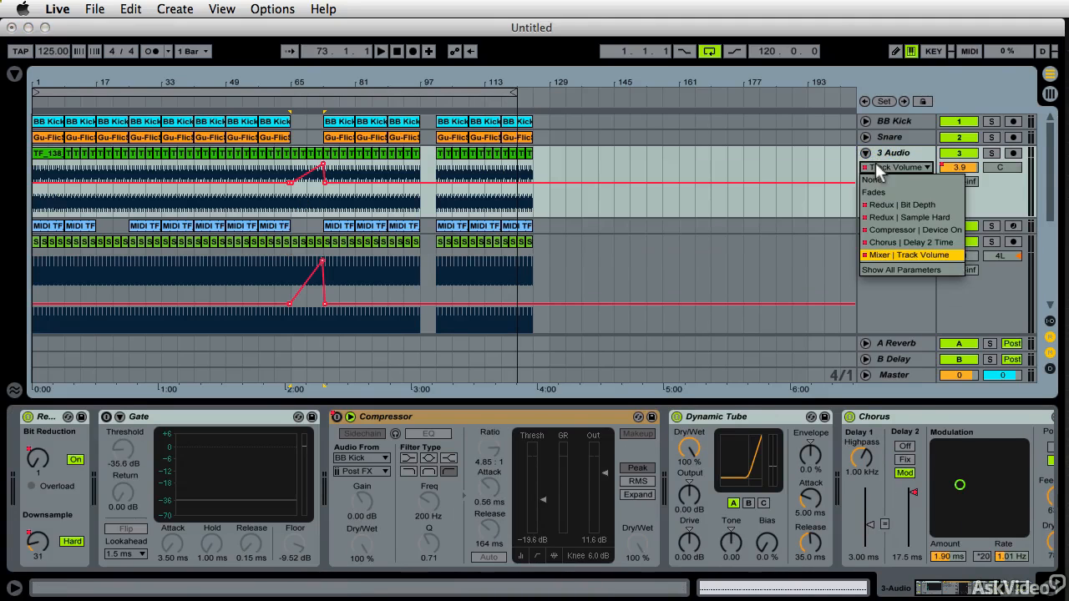
pyautogui.click(906, 211)
pyautogui.click(892, 168)
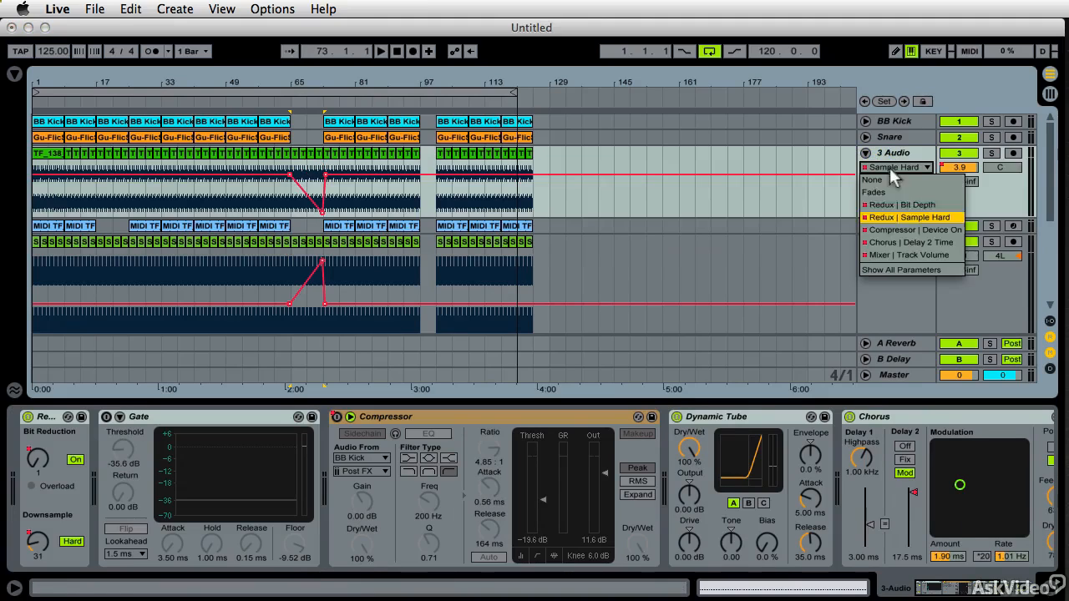
pyautogui.click(892, 229)
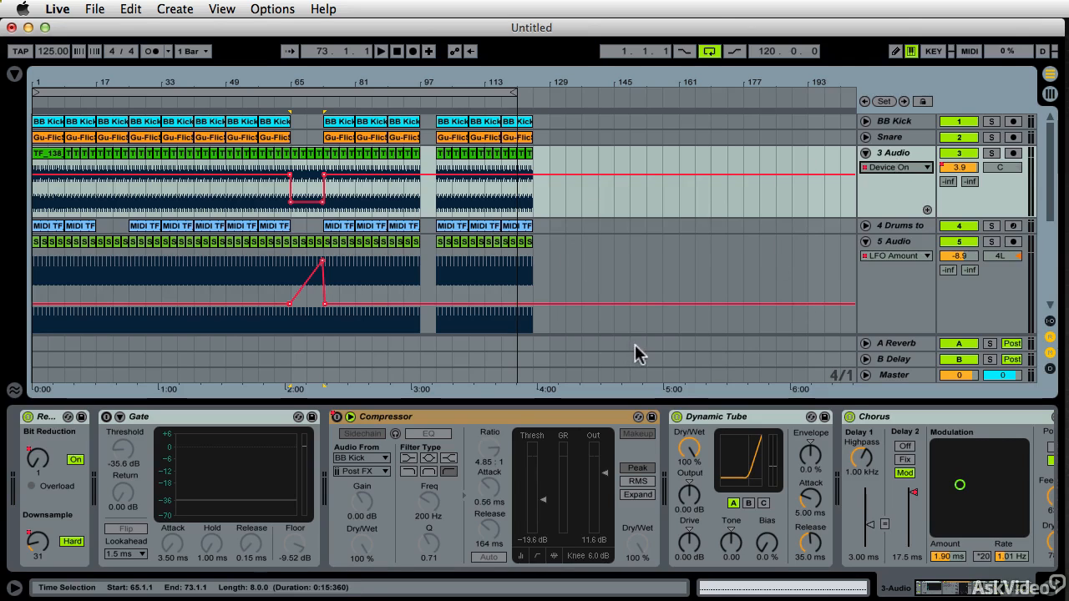
# Add an EQ Eight from the audio effects browser to the Master track
pyautogui.click(887, 375)
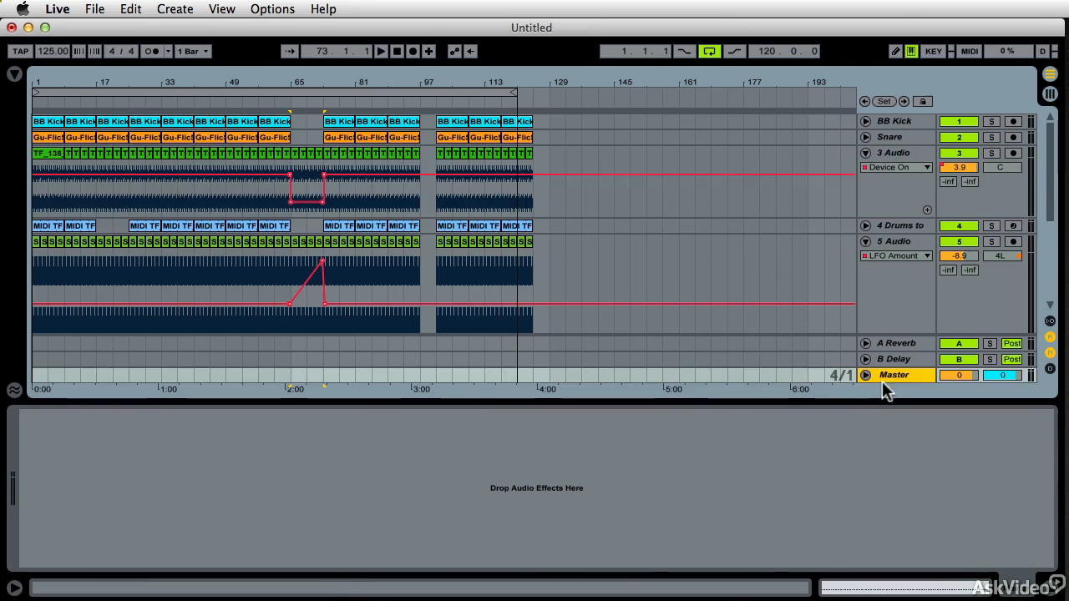
pyautogui.click(17, 73)
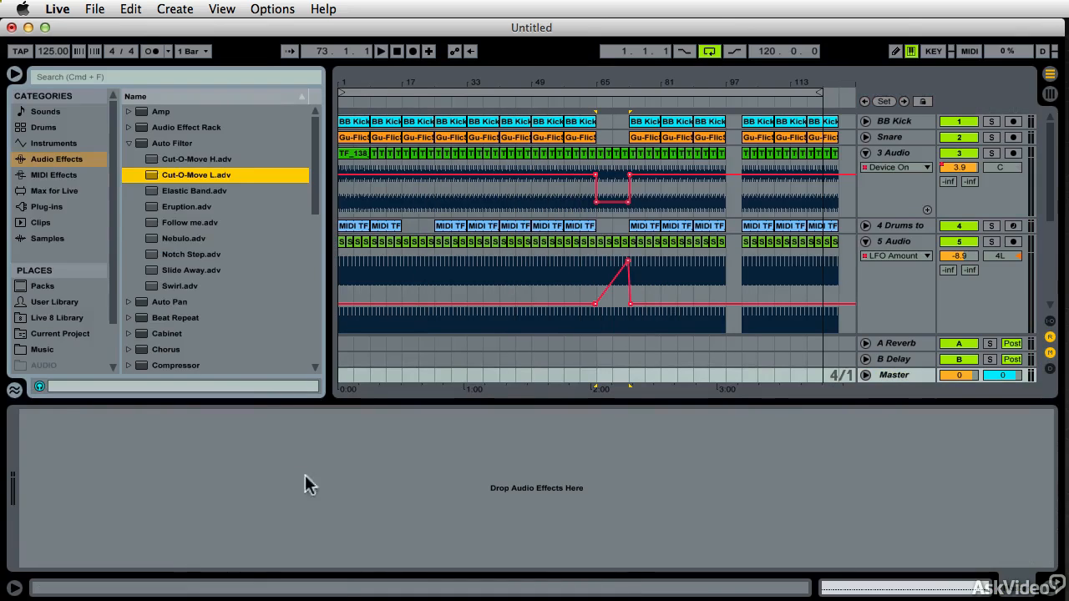
pyautogui.click(128, 143)
pyautogui.moveTo(153, 272); pyautogui.dragTo(360, 503)
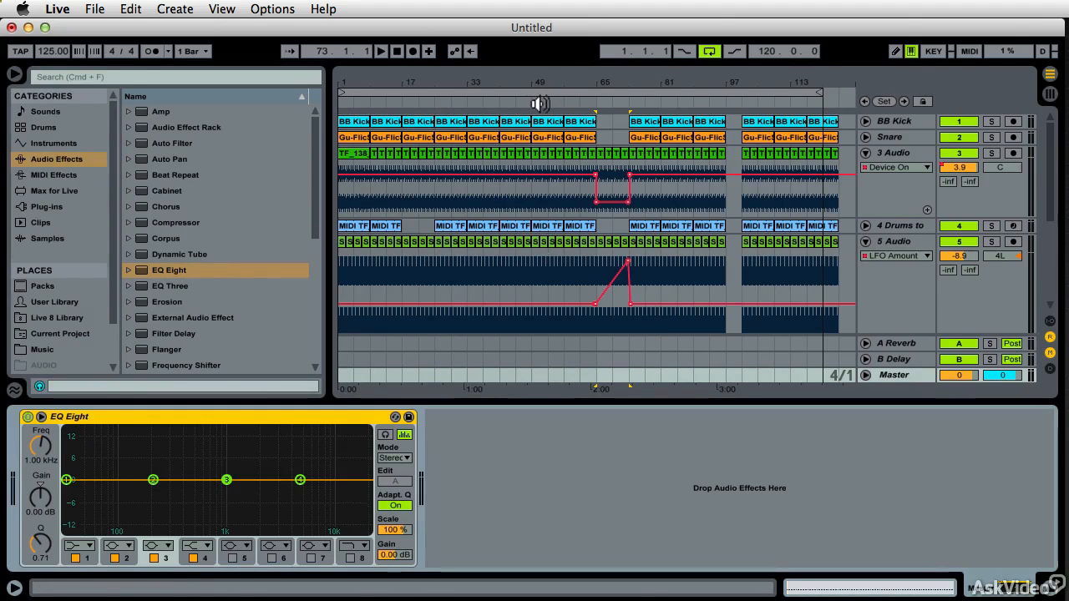
# Unfold the Master track's automation lane and change EQ Eight's band 1 to a low-cut filter
pyautogui.click(865, 375)
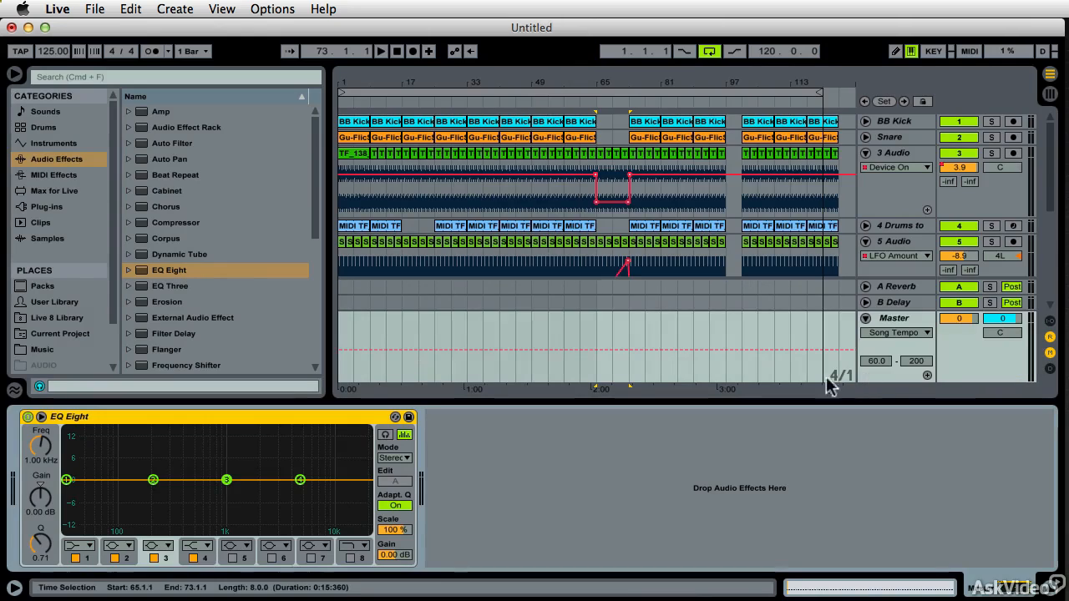
pyautogui.click(76, 550)
pyautogui.click(77, 551)
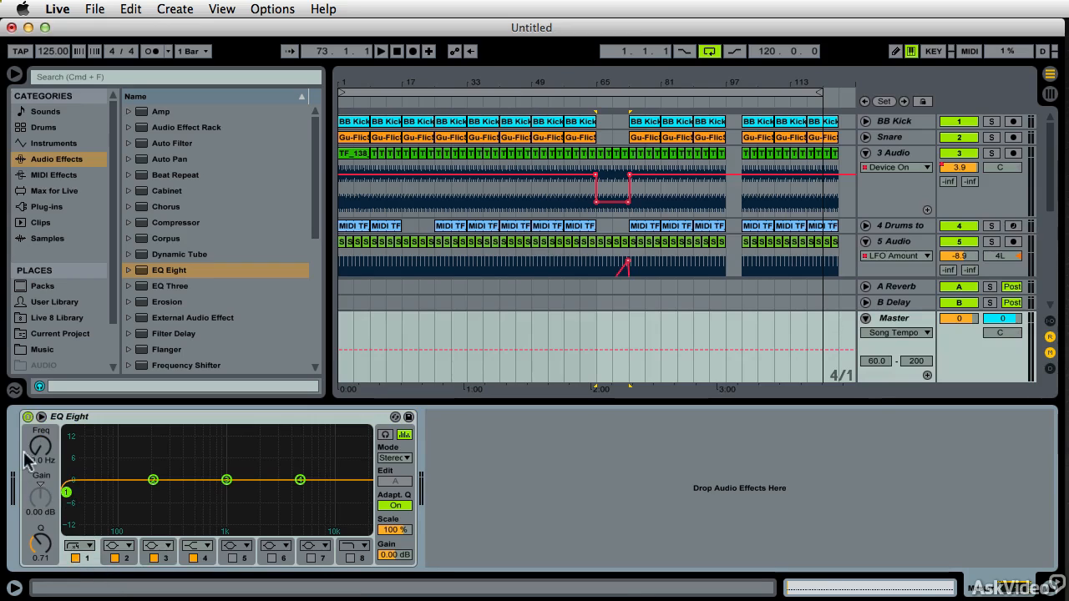
# Show all automation parameters, display EQ Eight in the Master's lane, and set its band 1 low-cut frequency to 39.0 Hz
pyautogui.click(895, 333)
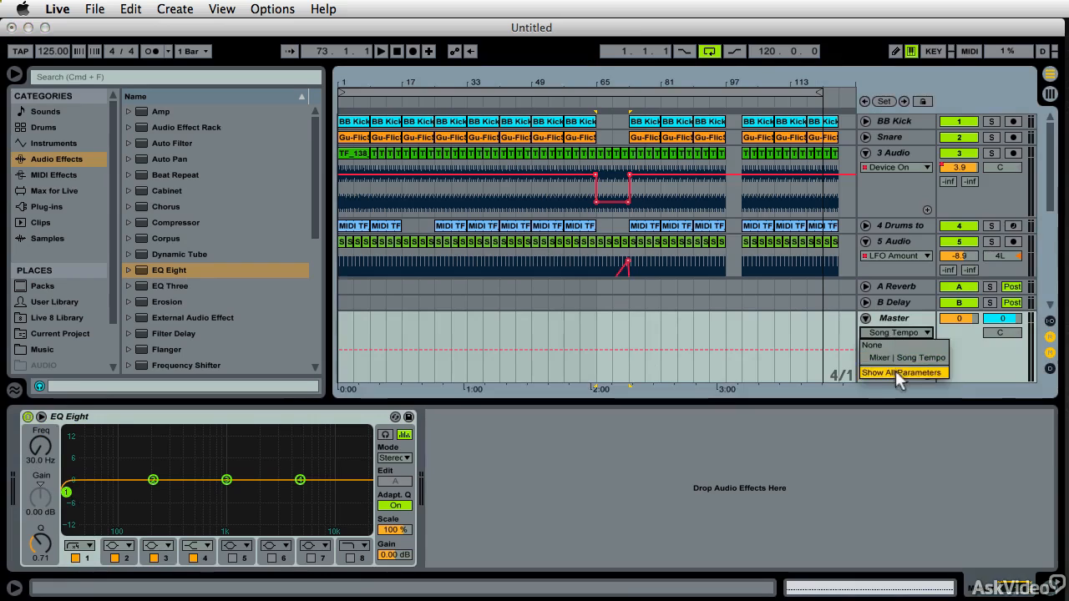
pyautogui.click(896, 373)
pyautogui.click(897, 331)
pyautogui.click(895, 357)
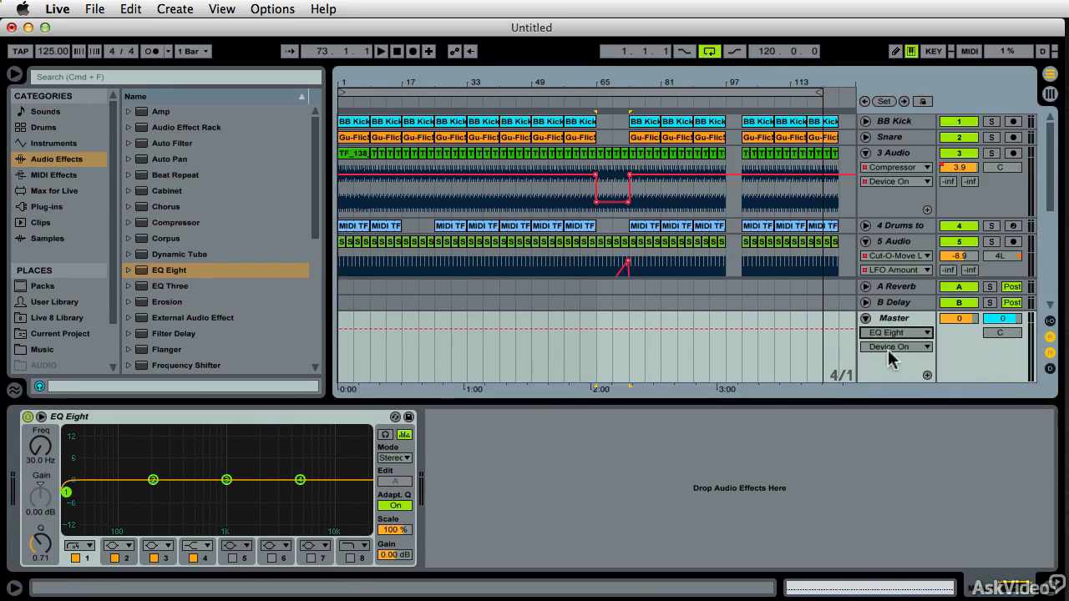
pyautogui.moveTo(66, 492); pyautogui.dragTo(78, 492)
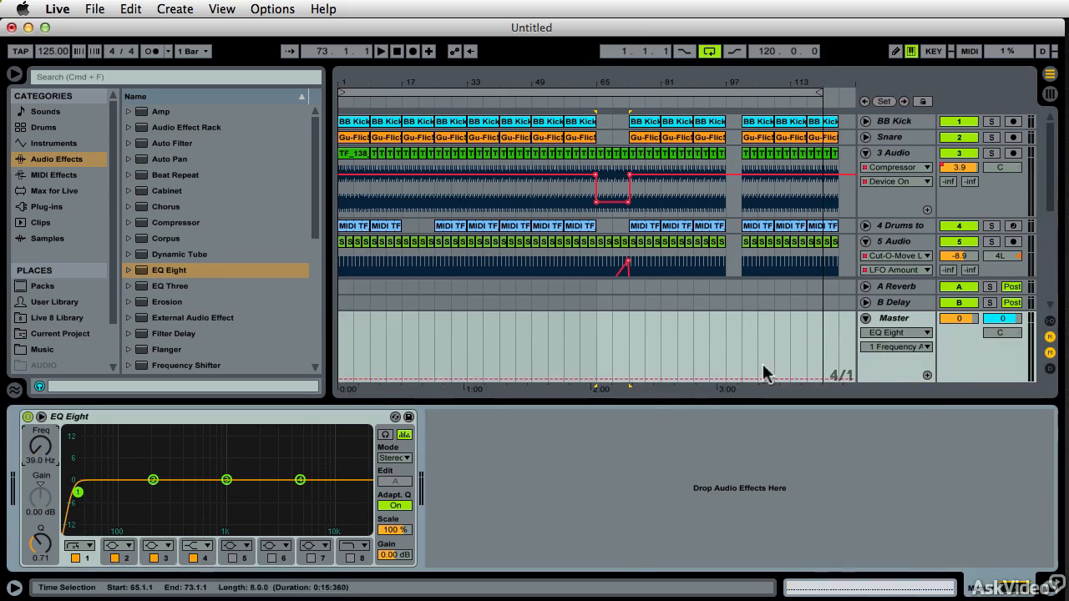
# Draw a band 1 frequency sweep on the Master rising from bar 57 to about 9.94 kHz at bar 65, with a sharp drop after it
pyautogui.moveTo(582, 82); pyautogui.dragTo(664, 270)
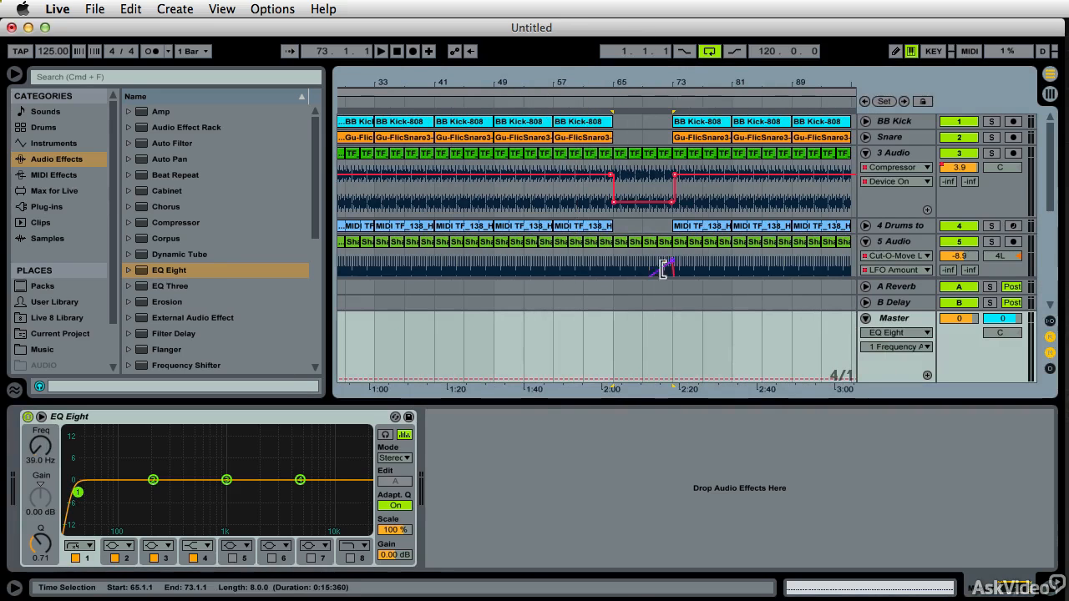
pyautogui.click(610, 381)
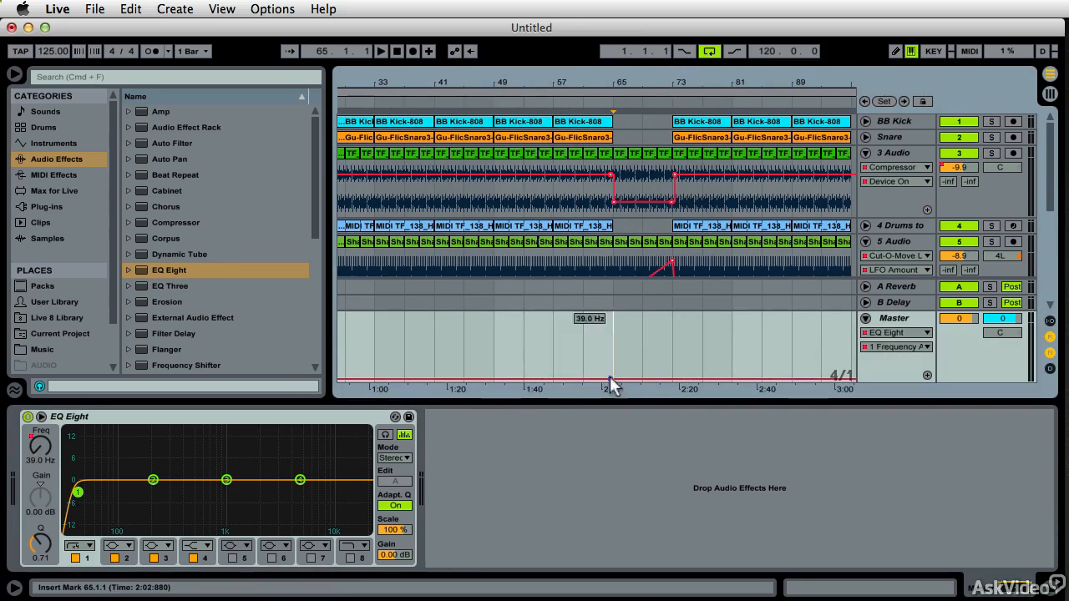
pyautogui.click(550, 381)
pyautogui.moveTo(616, 380); pyautogui.dragTo(613, 325)
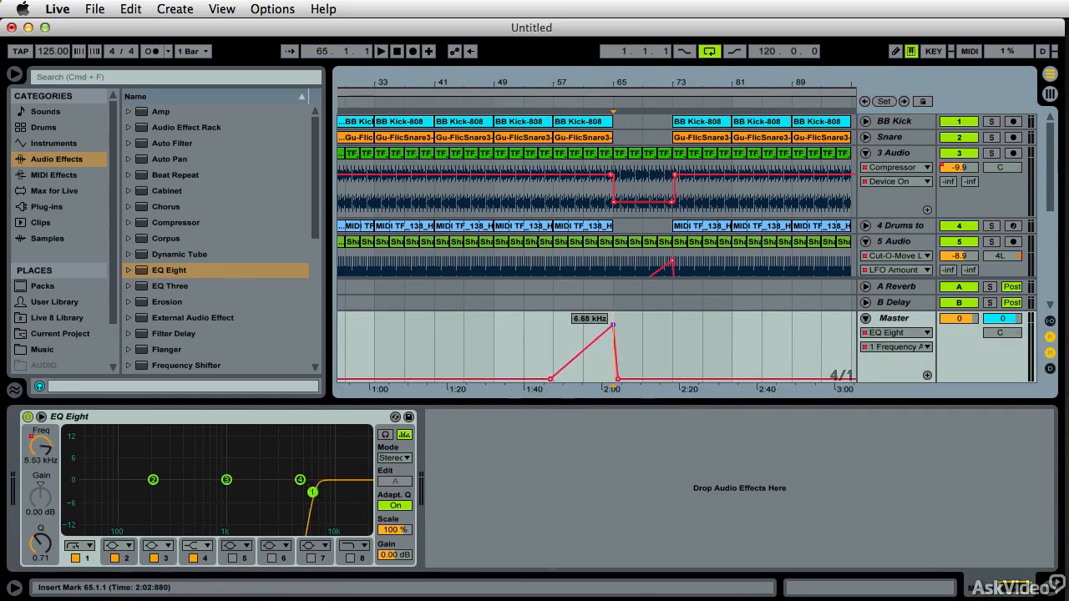
# Play back the Master's filter sweep while lowering its peak at bar 65 and extending the descent to about bar 73
pyautogui.press('space')
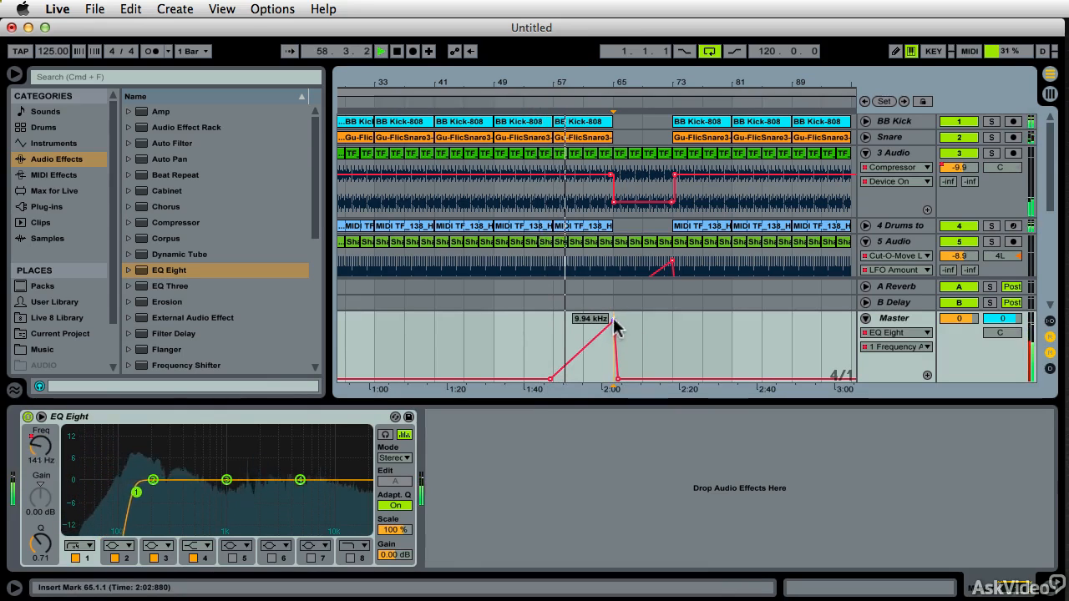
pyautogui.moveTo(613, 319); pyautogui.dragTo(614, 343)
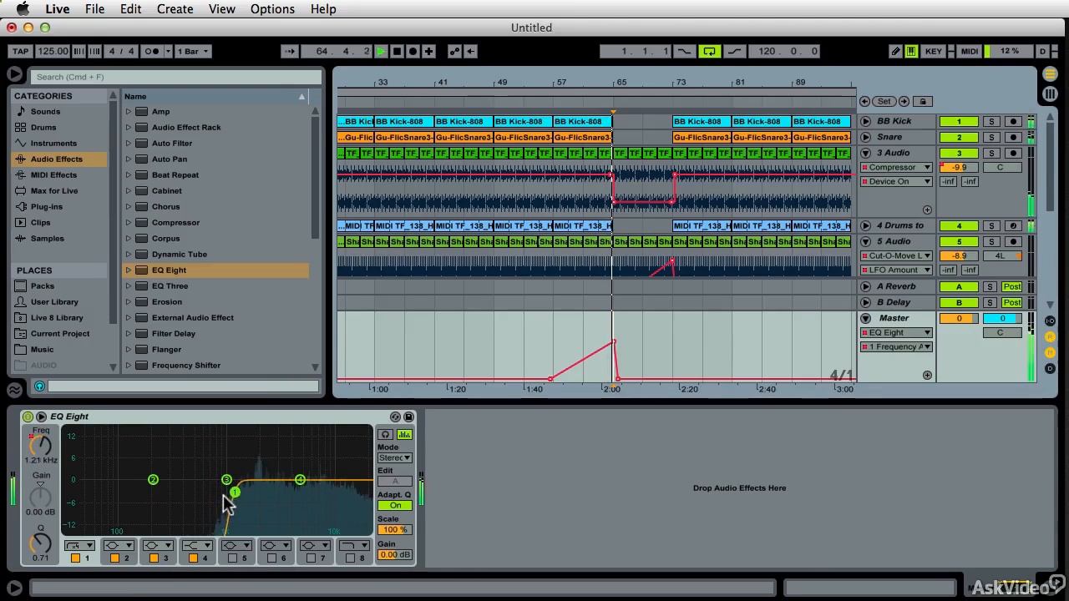
pyautogui.click(686, 381)
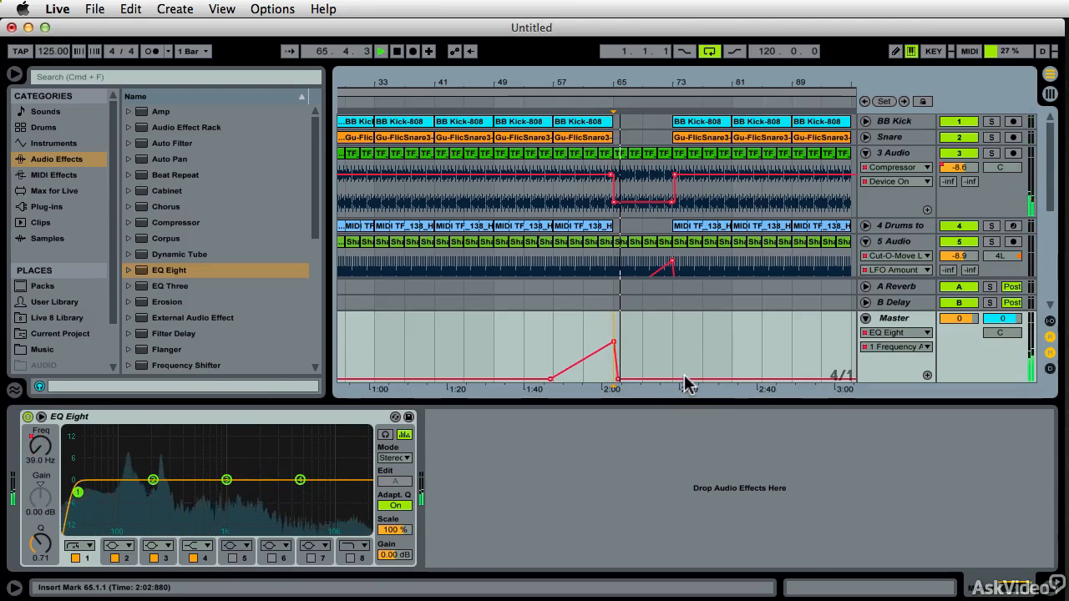
pyautogui.moveTo(625, 381); pyautogui.dragTo(675, 380)
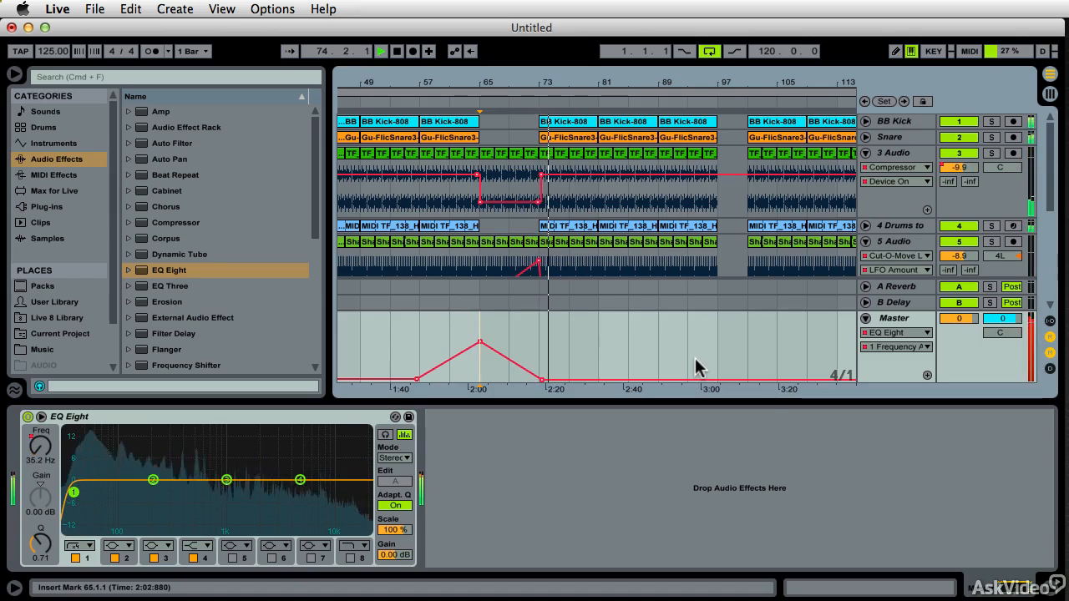
pyautogui.press('space')
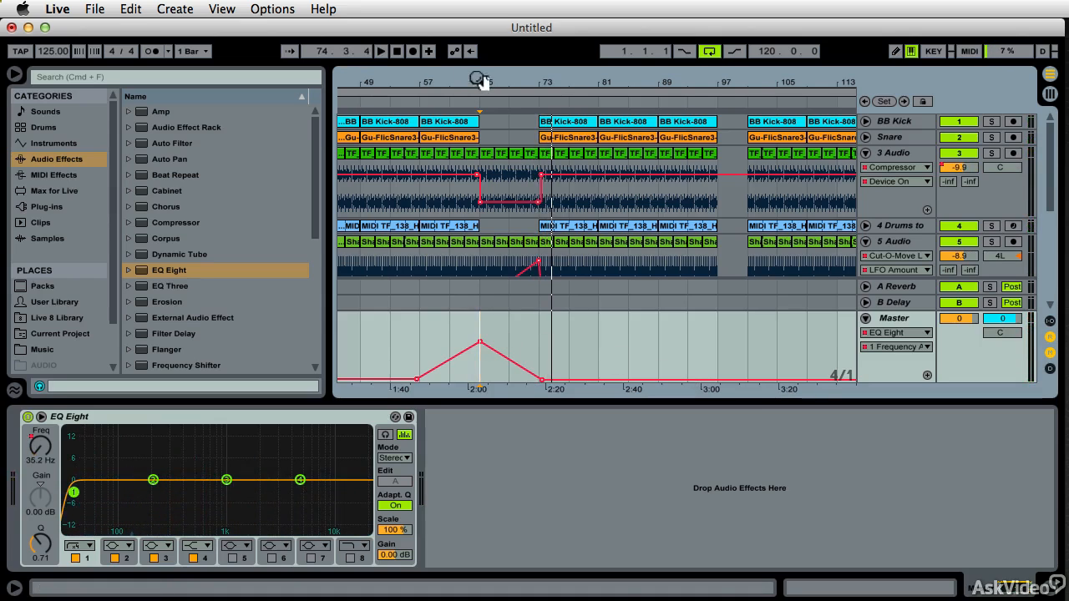
# Select EQ Eight's band 4 and look through the device's automatable parameters for the Master's lane
pyautogui.moveTo(480, 80); pyautogui.dragTo(504, 81)
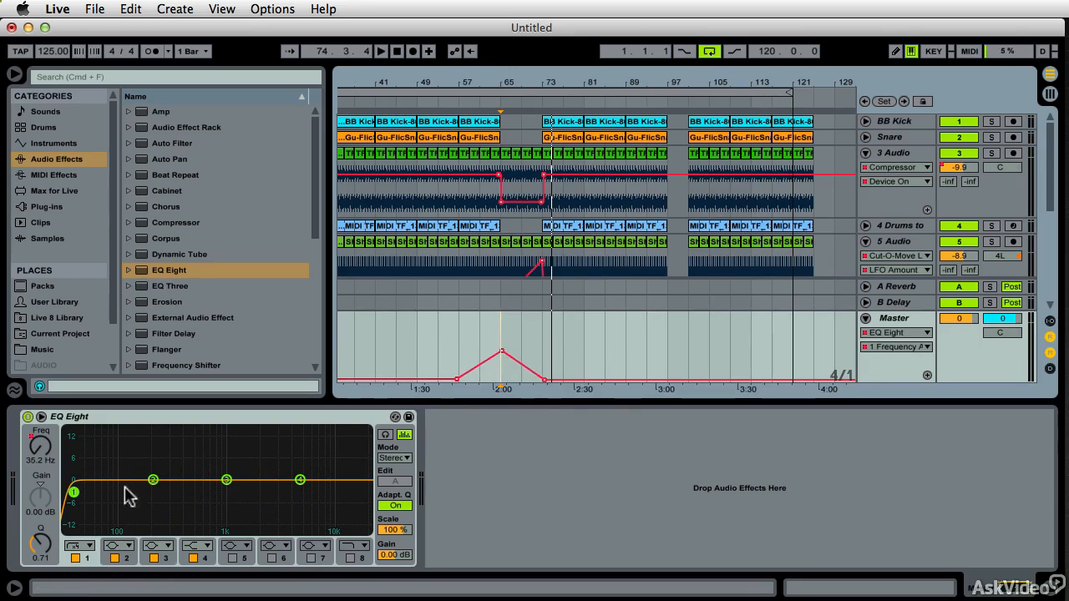
pyautogui.click(300, 480)
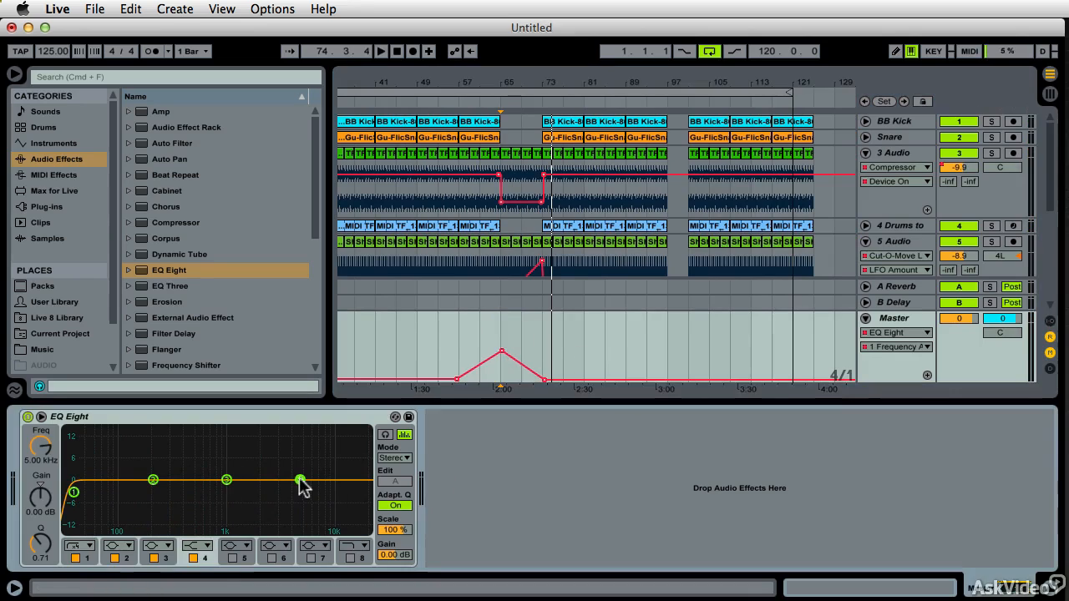
pyautogui.click(902, 347)
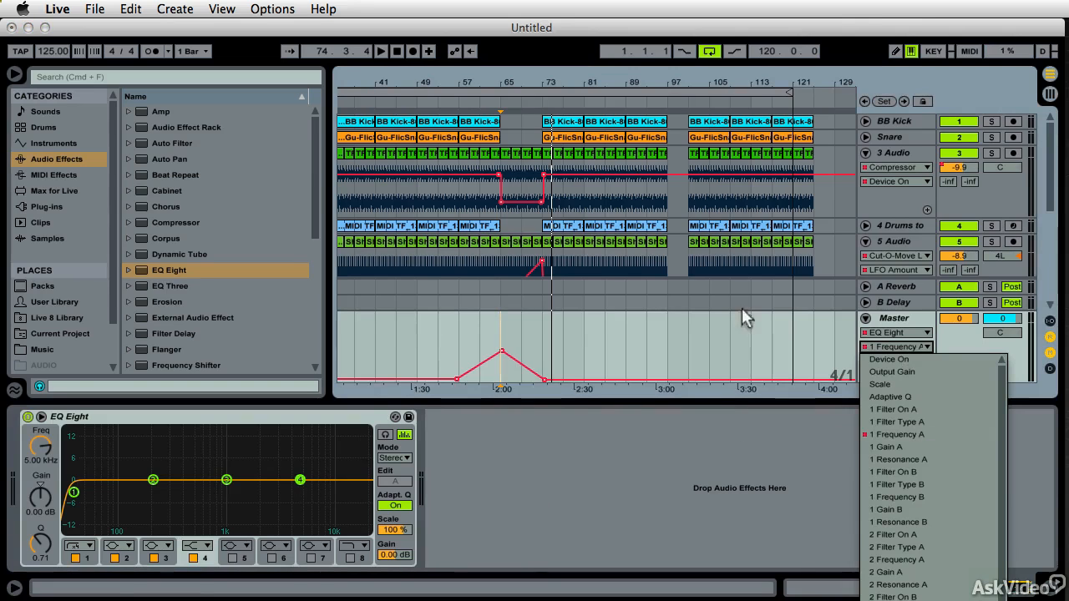
pyautogui.click(735, 332)
pyautogui.click(877, 348)
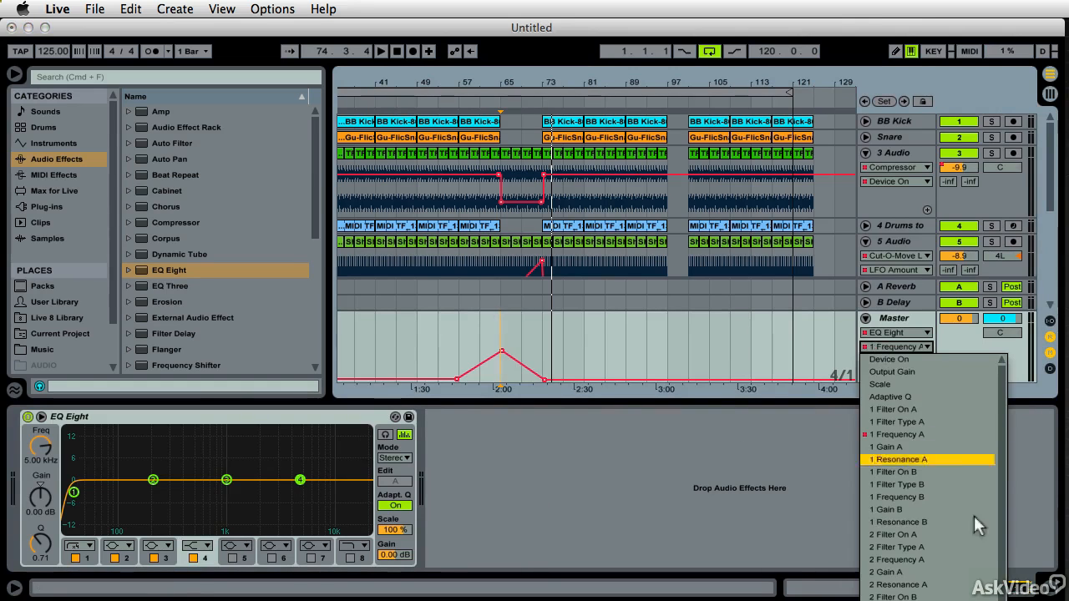
pyautogui.click(725, 487)
pyautogui.click(687, 484)
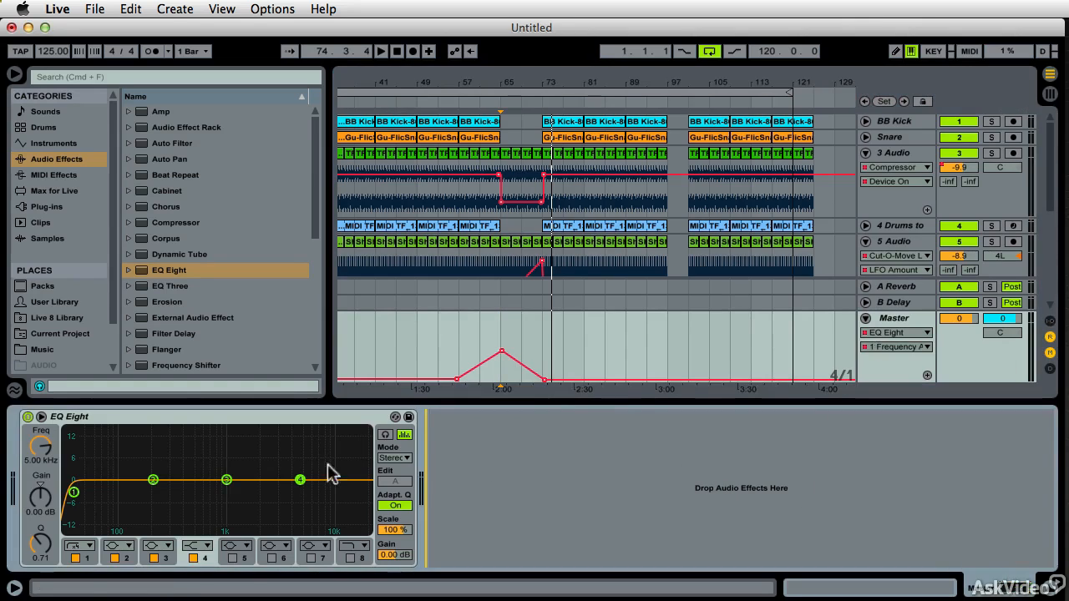